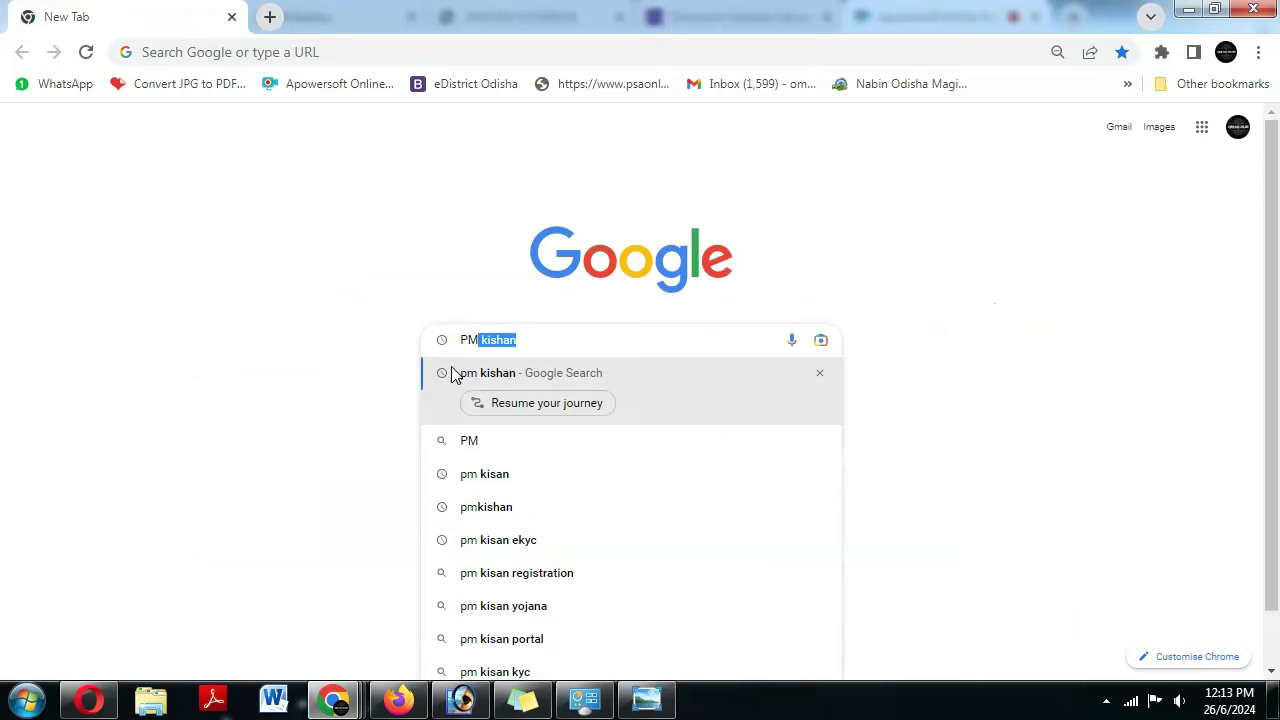
- Run the Google search for 'PM kishan'
left_click(170, 415)
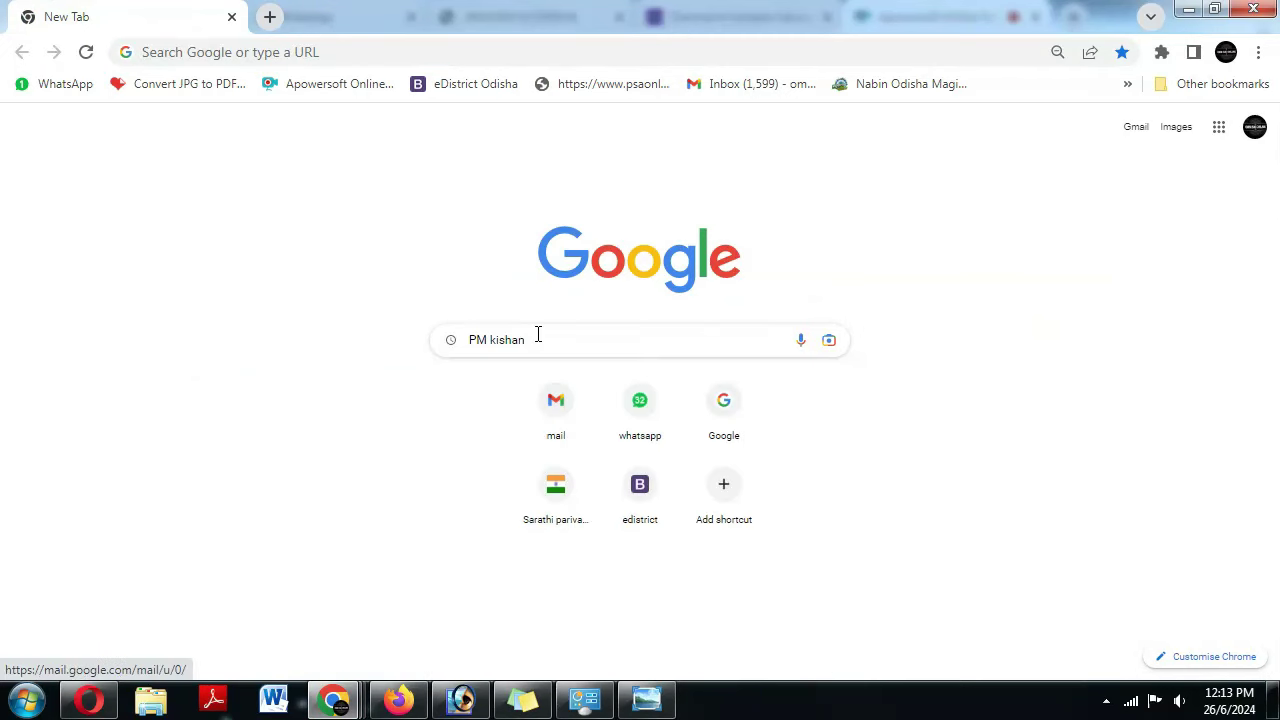
key("Return")
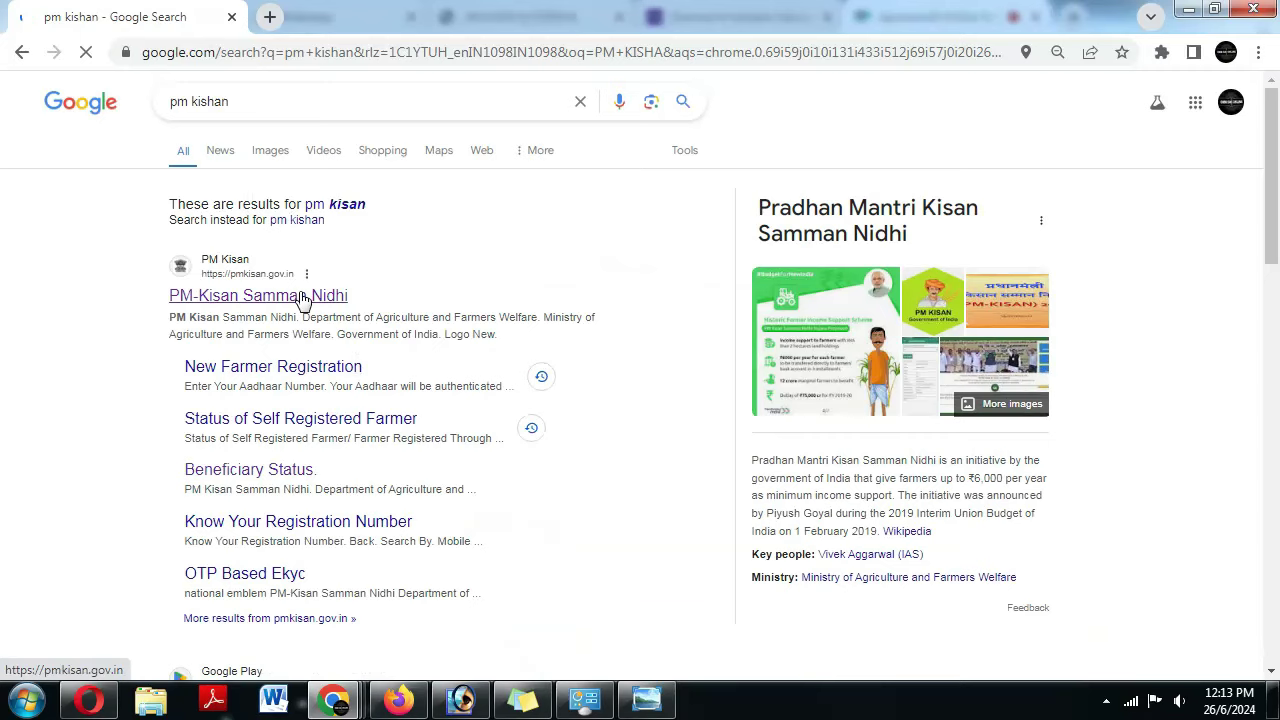
- Open the PM-Kisan Samman Nidhi site, dismiss the announcement, and start New Farmer Registration
left_click(303, 296)
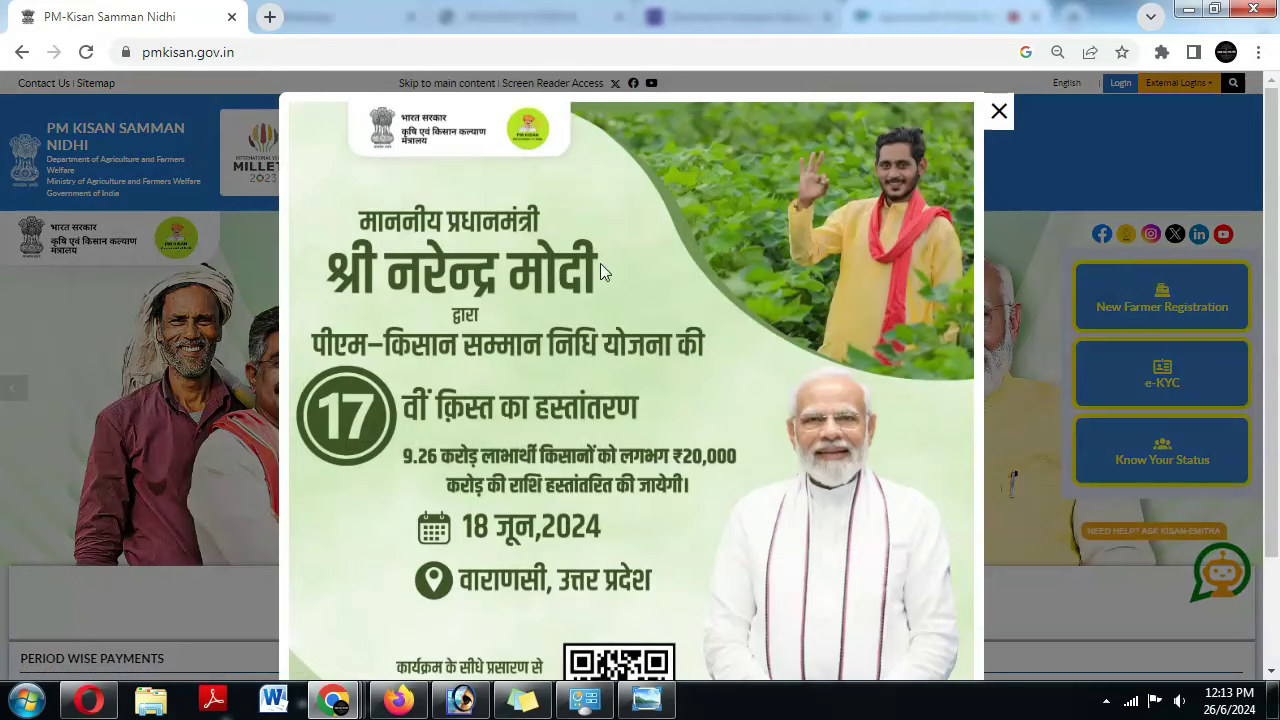
left_click(999, 113)
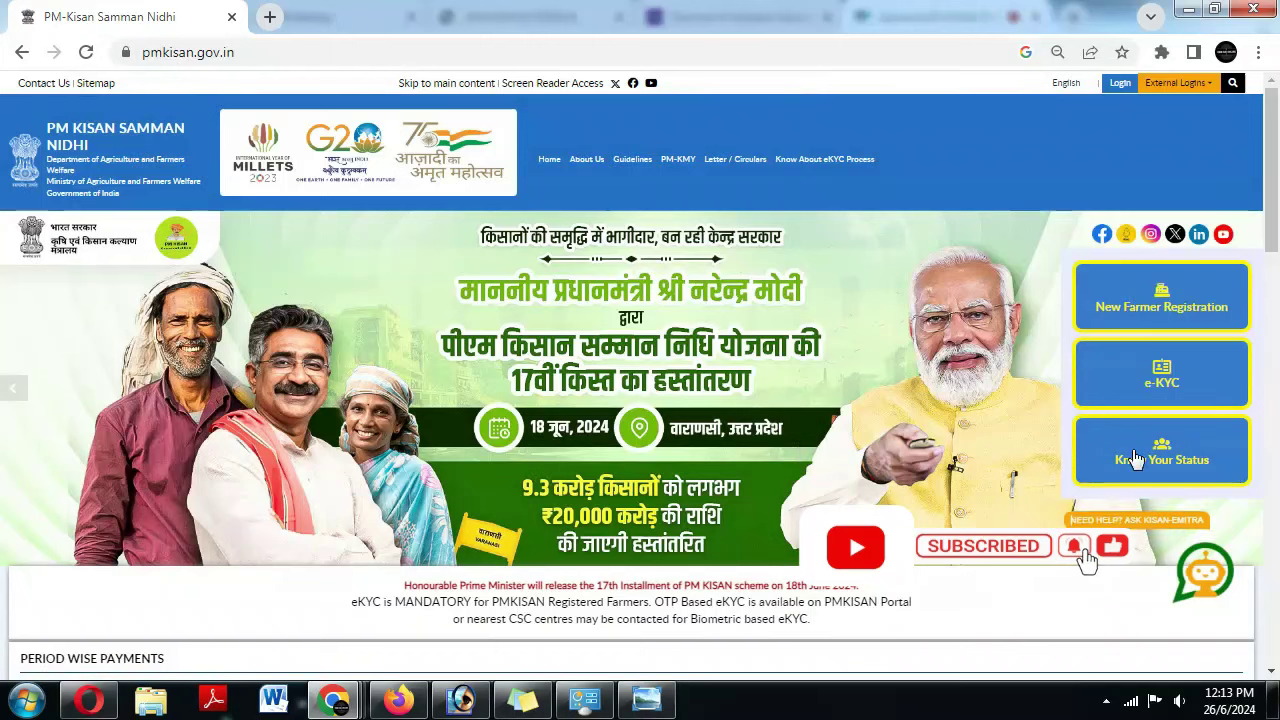
left_click(1148, 300)
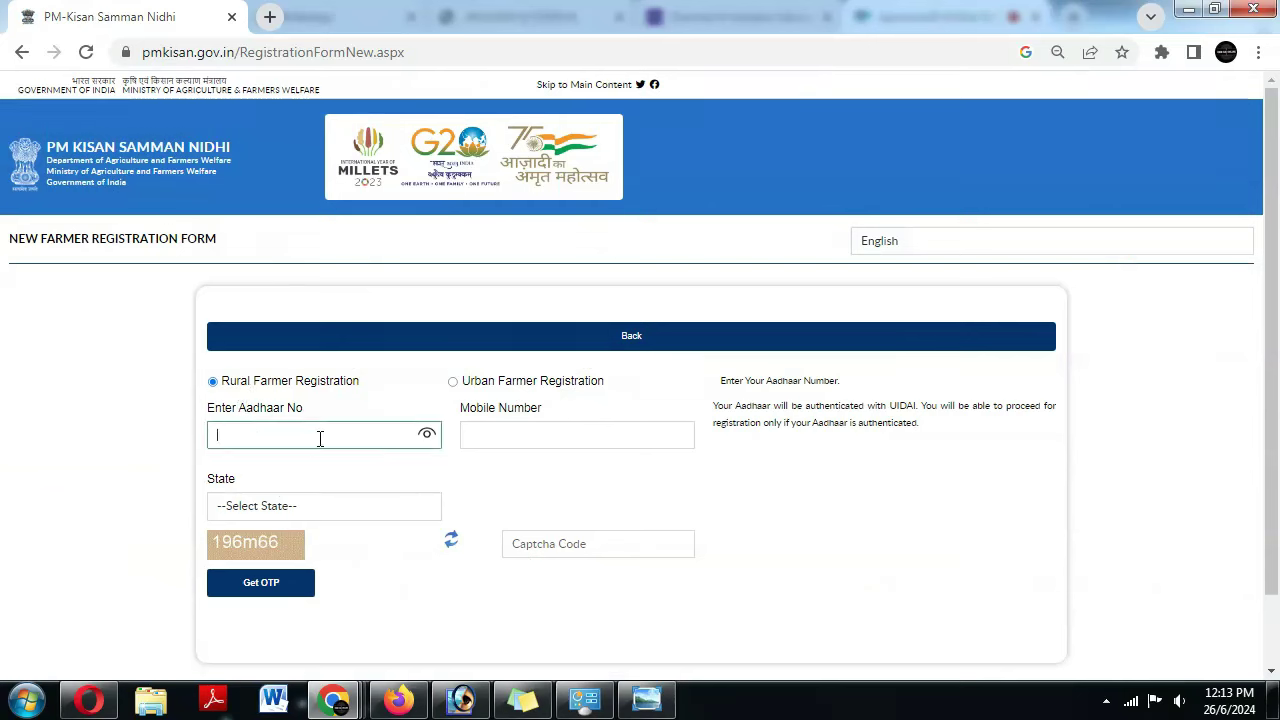
- Enter the Aadhaar and mobile numbers, choose state ODISHA, fill the captcha, and request the OTP
type("••")
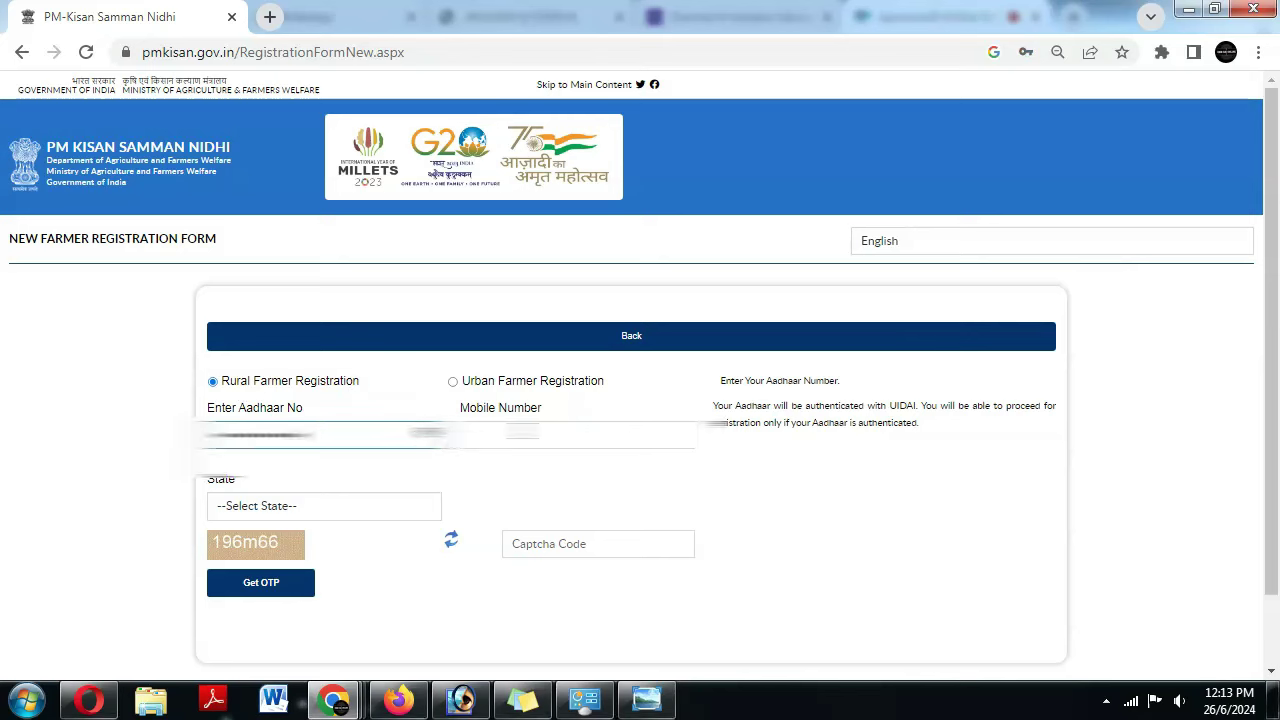
left_click(580, 434)
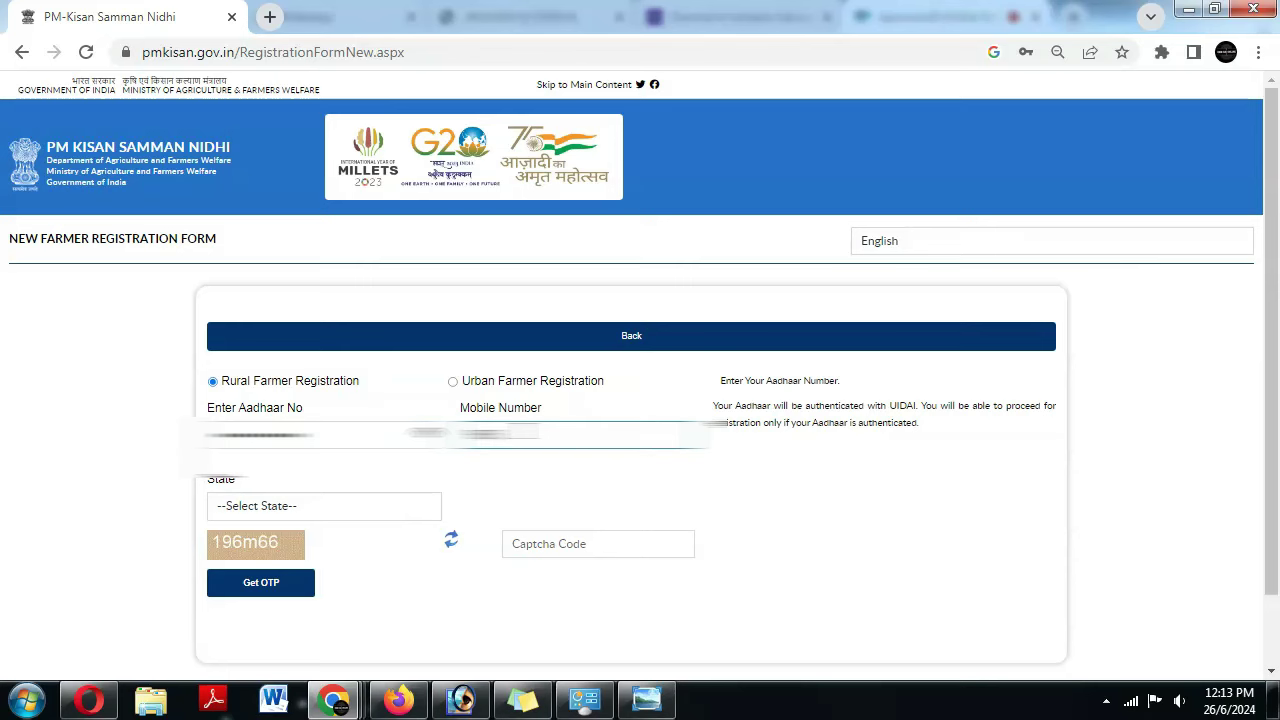
left_click(320, 506)
scroll(380, 403, "down", 6)
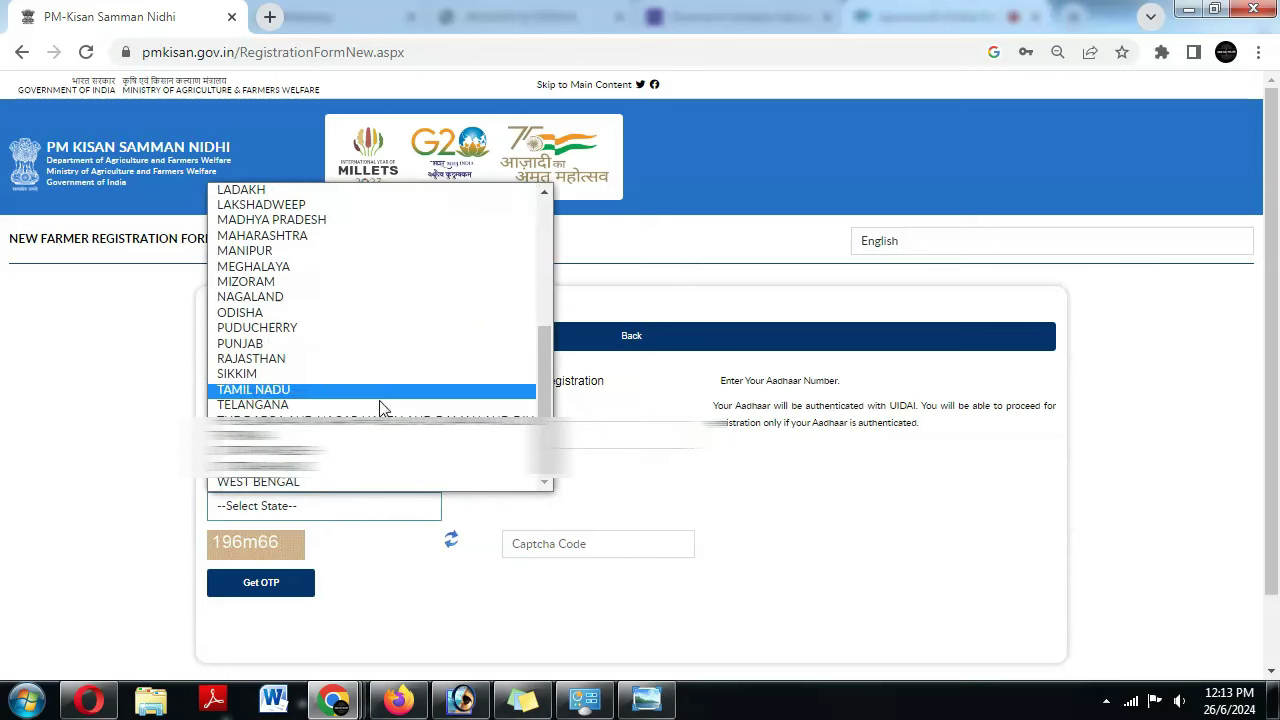
left_click(380, 318)
left_click(572, 543)
type("19")
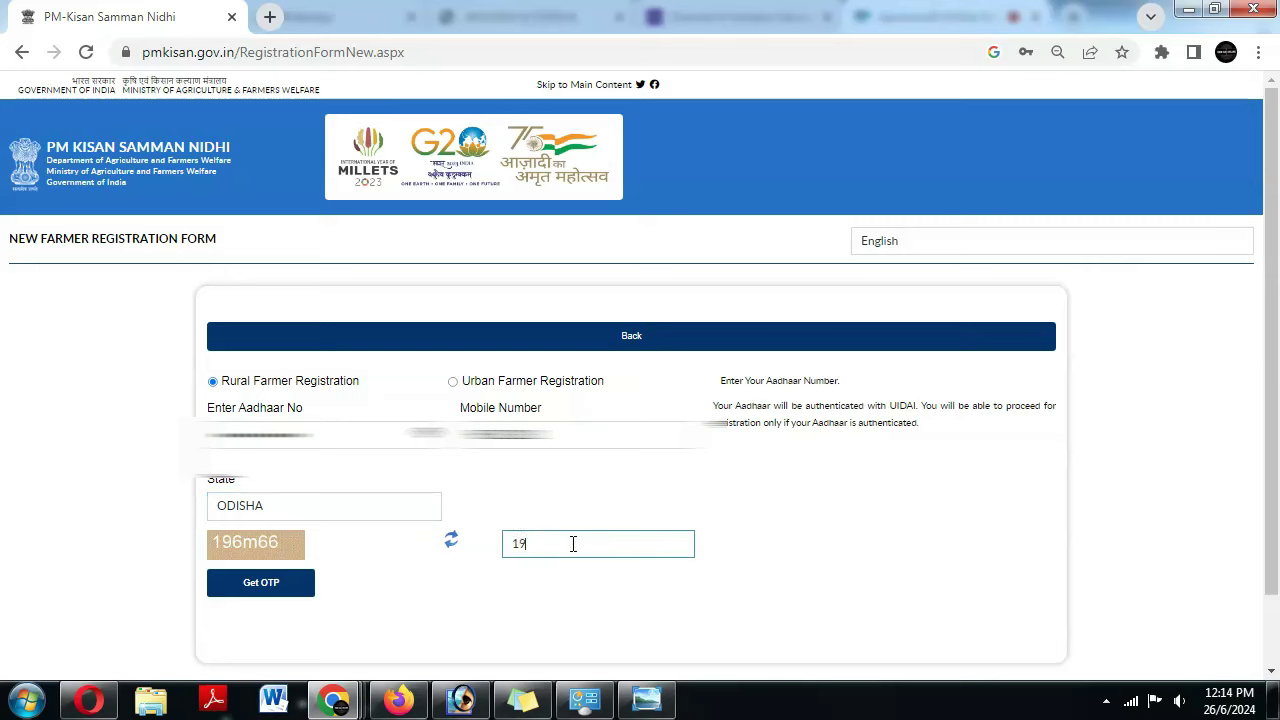
type("6m66")
left_click(271, 597)
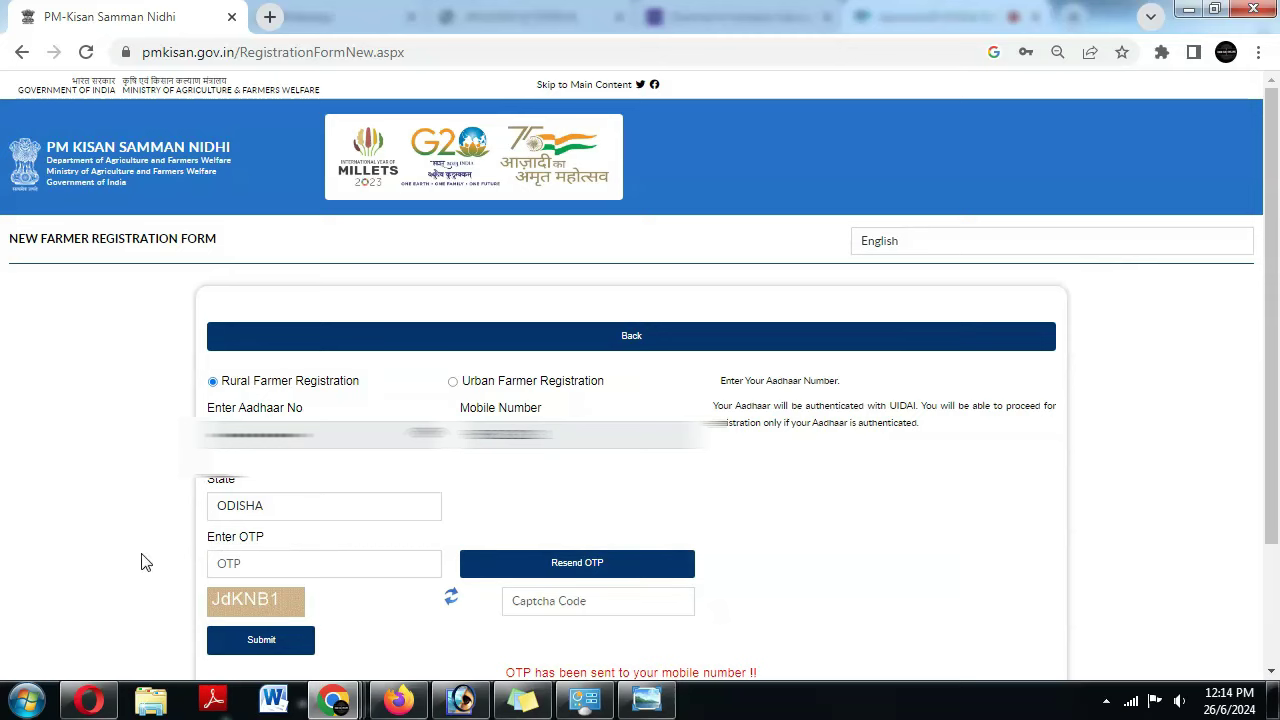
- Submit the mobile OTP with the captcha
left_click(286, 565)
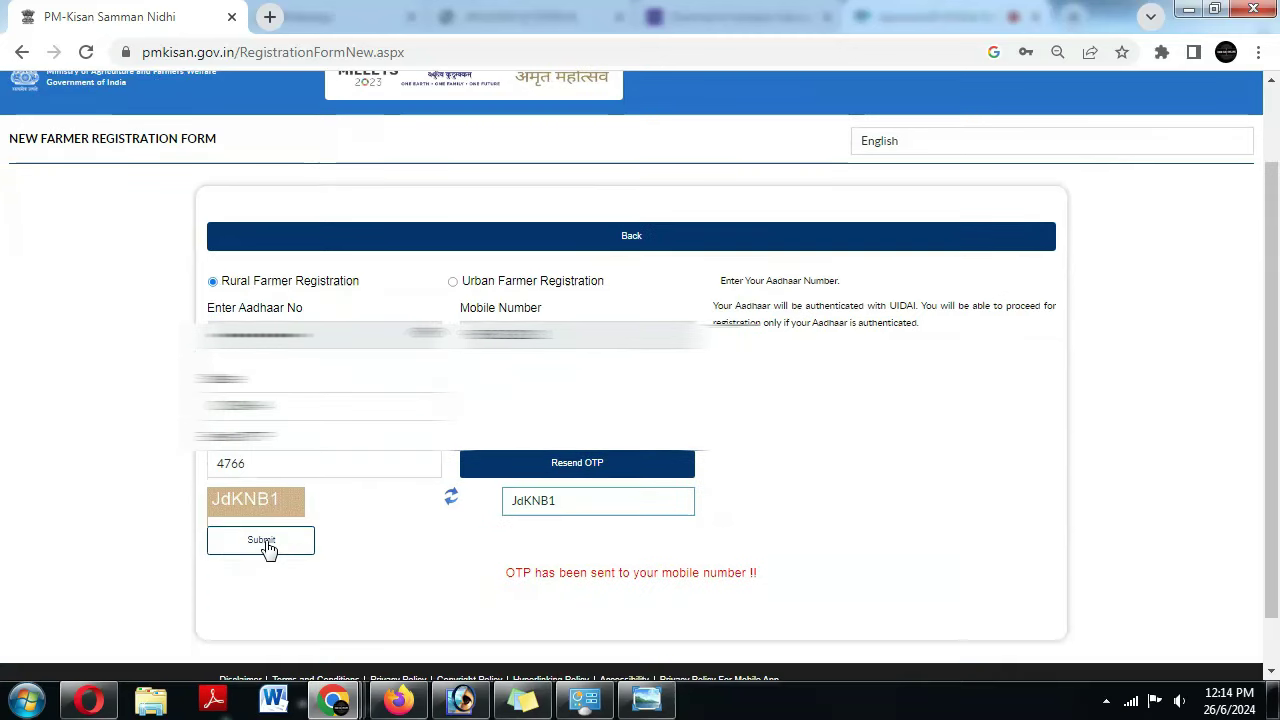
left_click(266, 547)
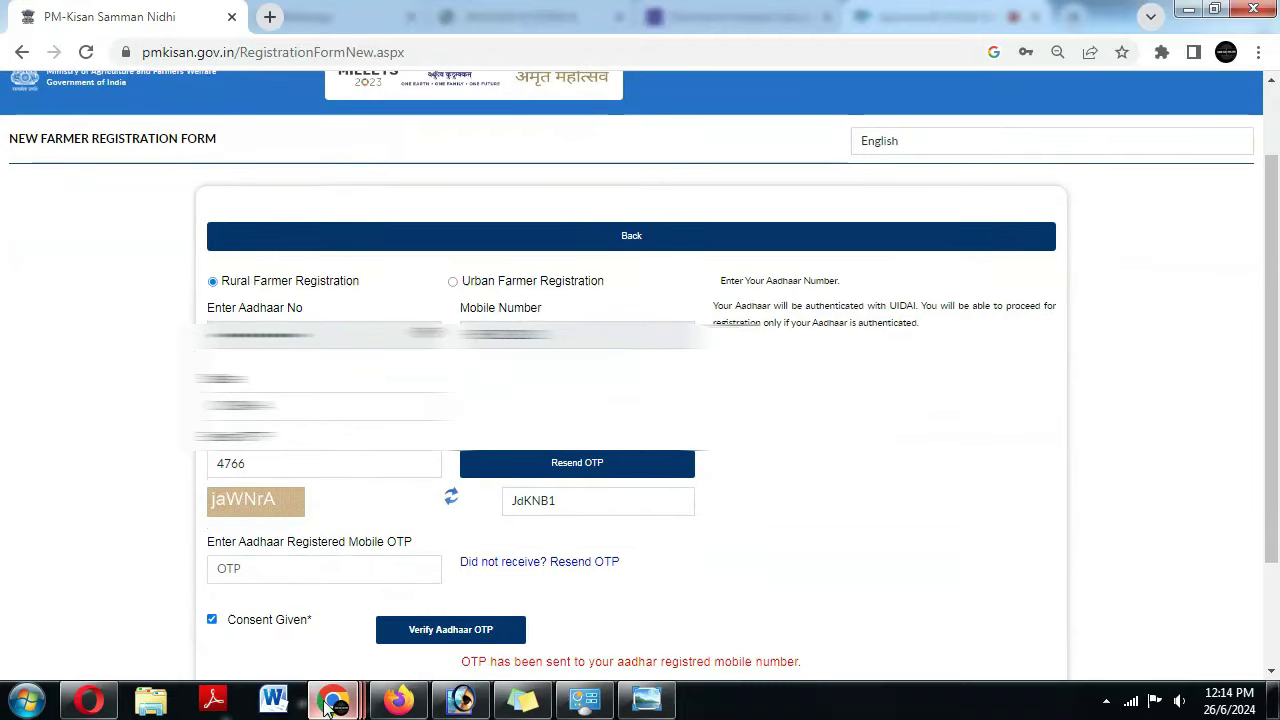
left_click(328, 708)
left_click(481, 642)
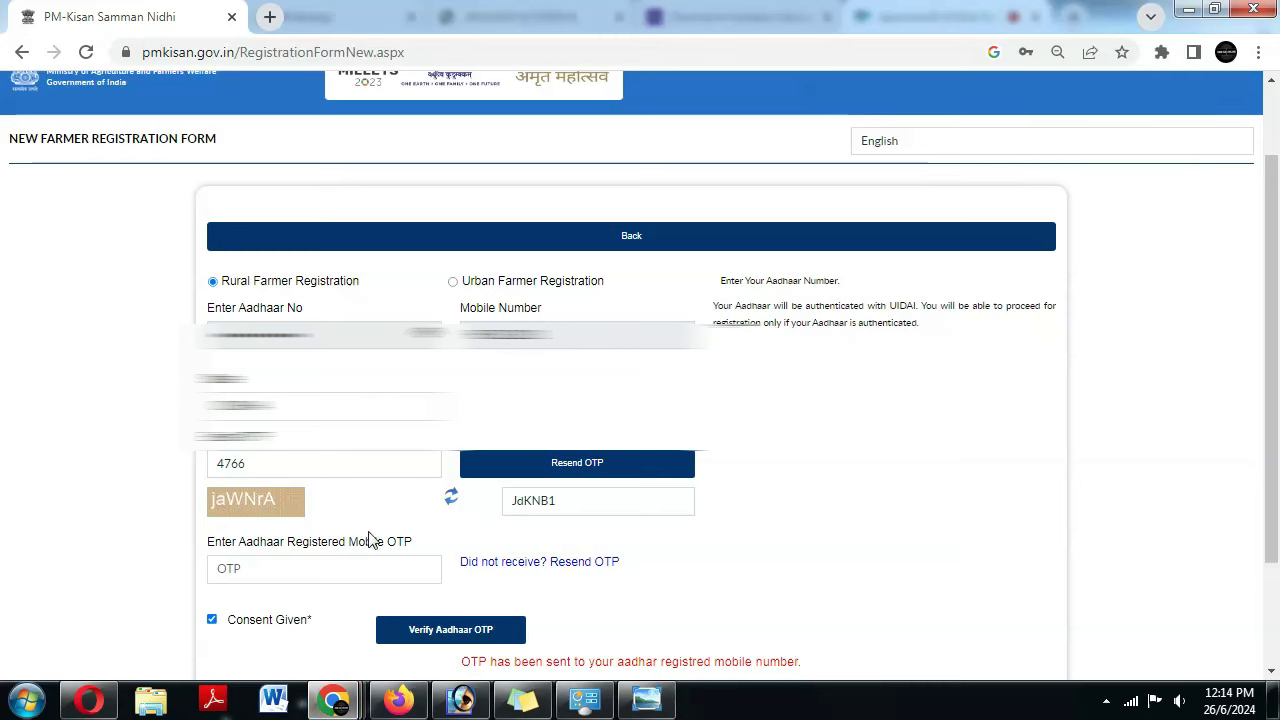
- Enter the Aadhaar OTP with a freshly retyped captcha and verify it
left_click(268, 573)
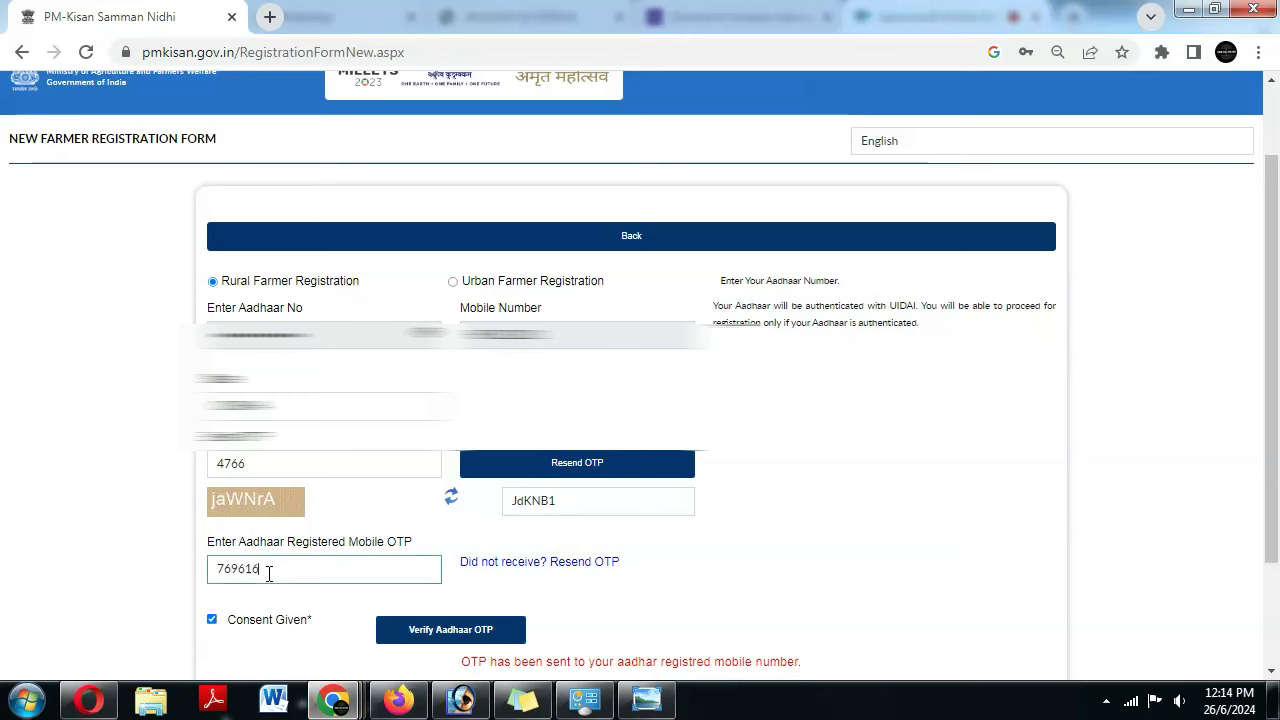
double_click(510, 500)
key("BackSpace")
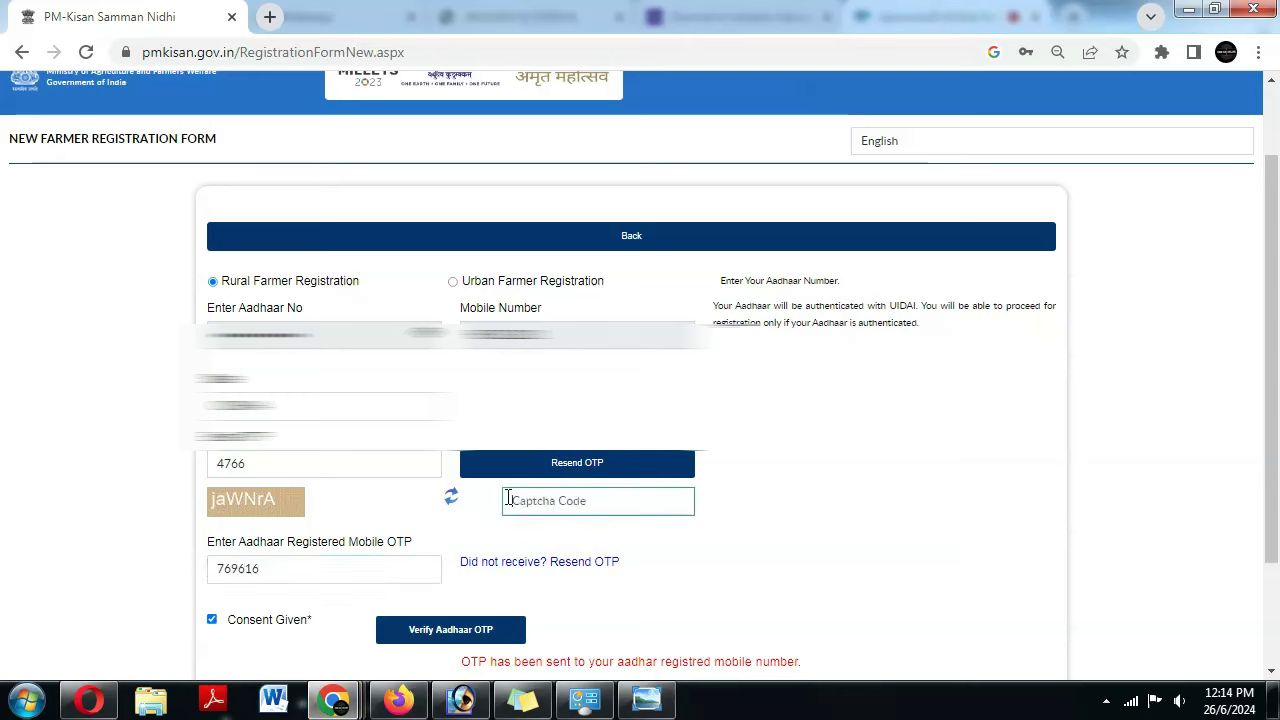
type("jaWNrA")
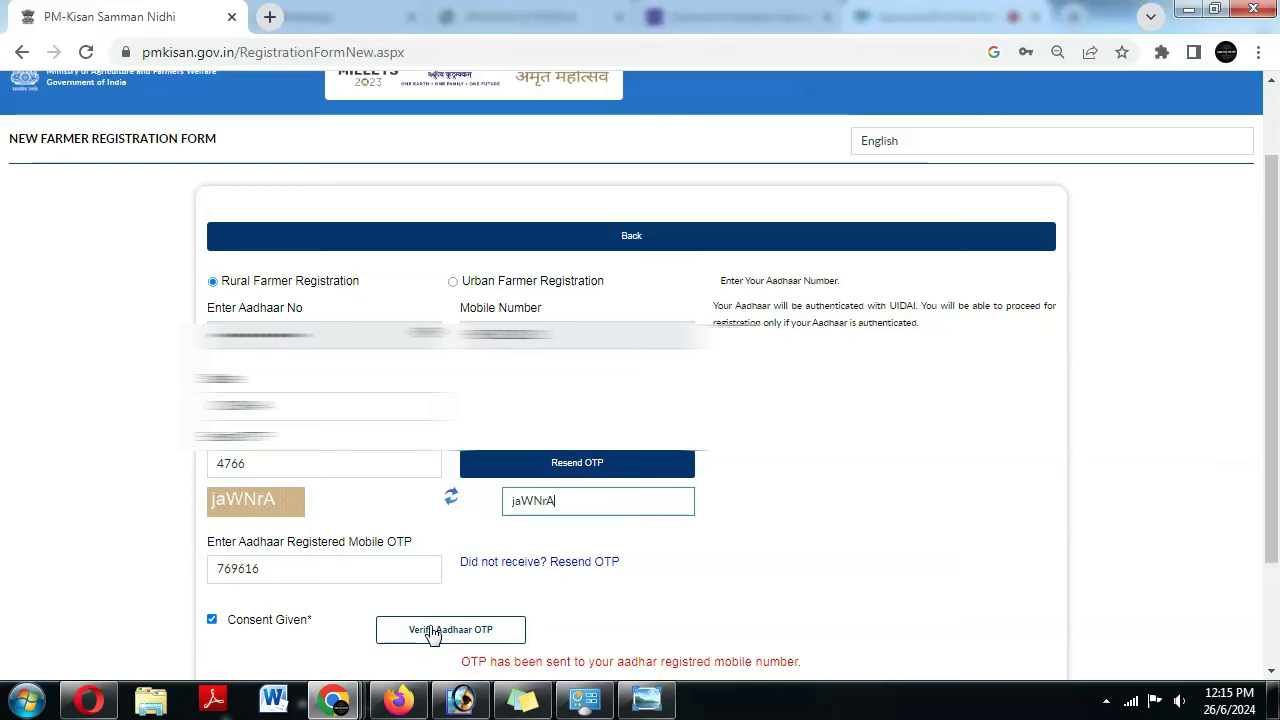
left_click(432, 636)
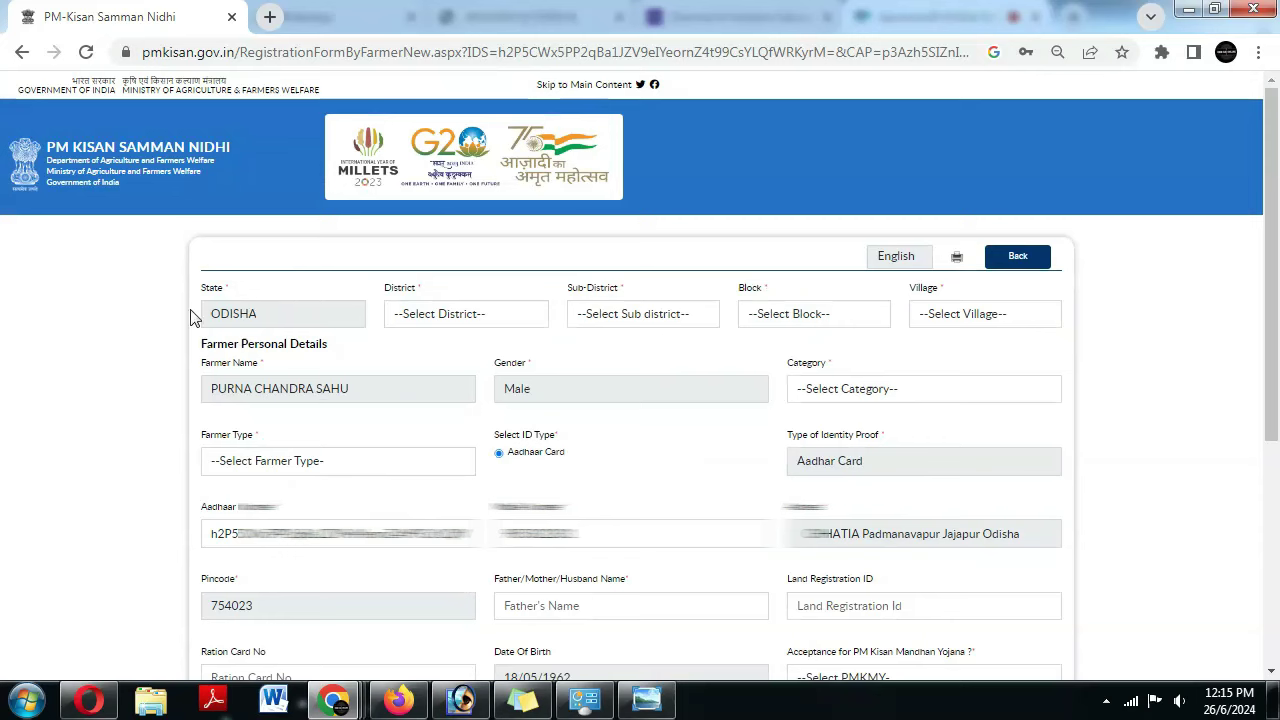
- Set district JAJAPUR, sub-district Badachana, block BADCHANA and village Padmalavpur (401741)
left_click(413, 322)
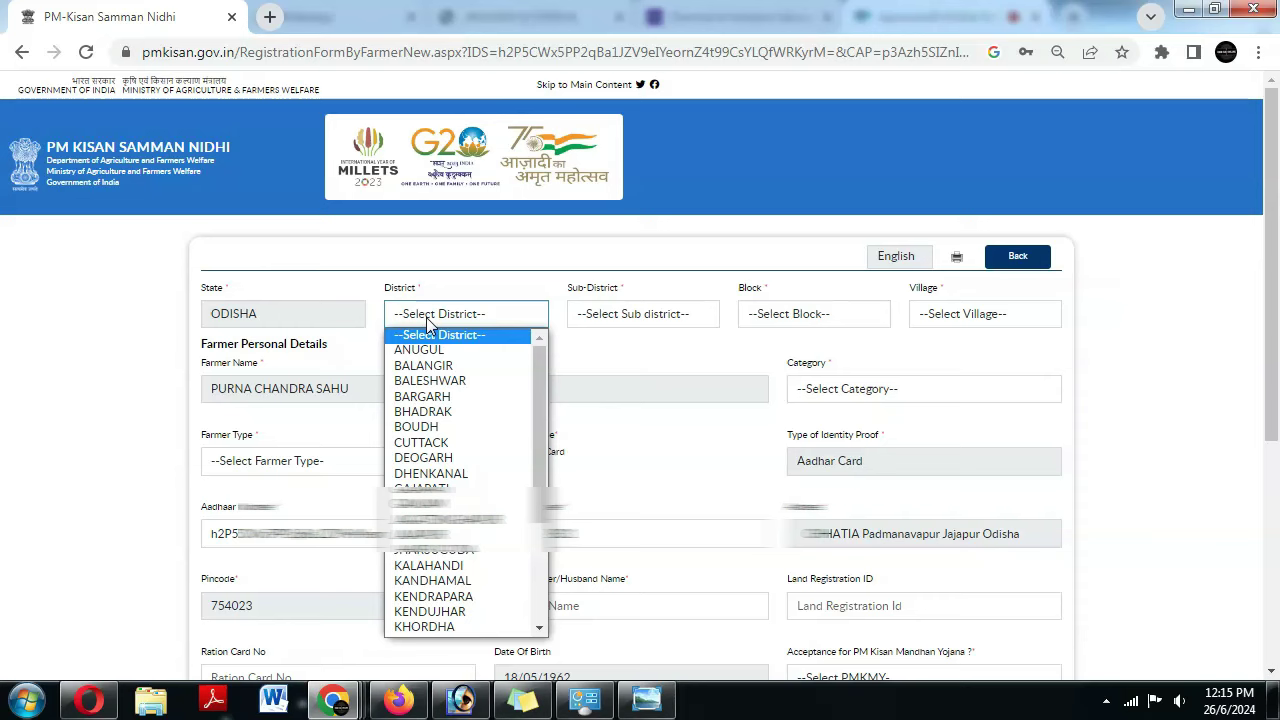
type("jaj")
key("Return")
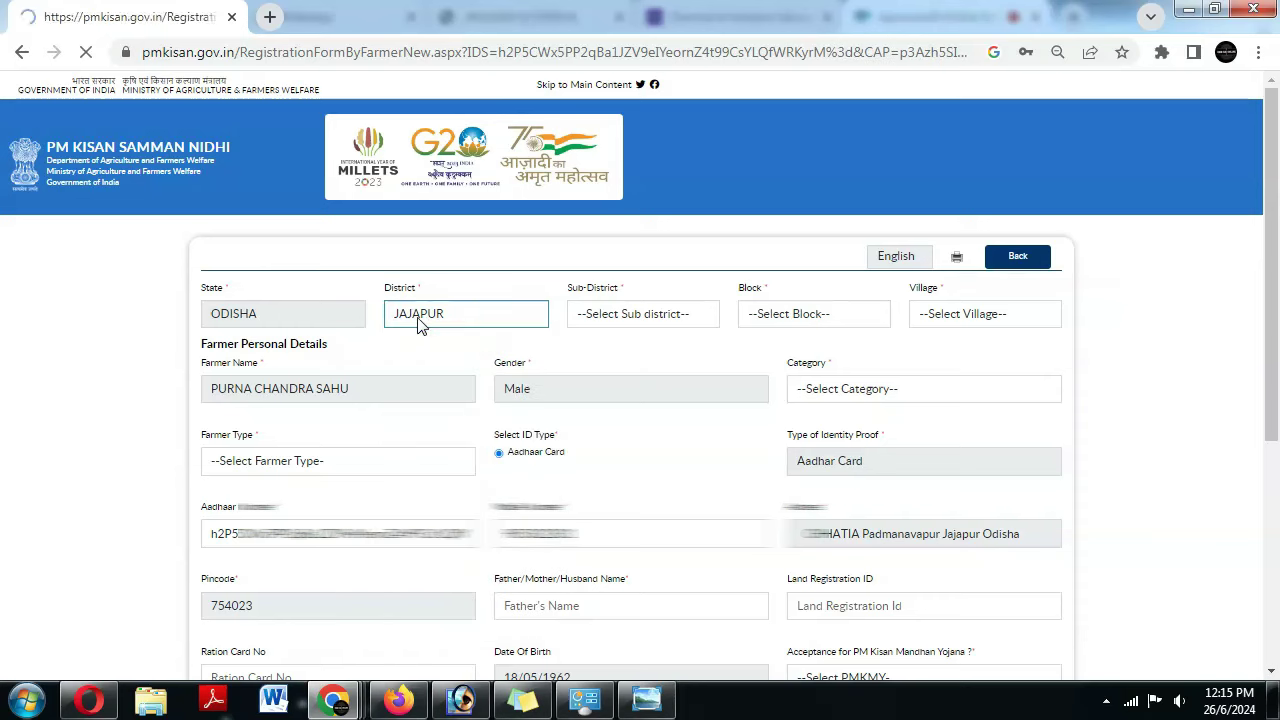
left_click(606, 311)
left_click(618, 350)
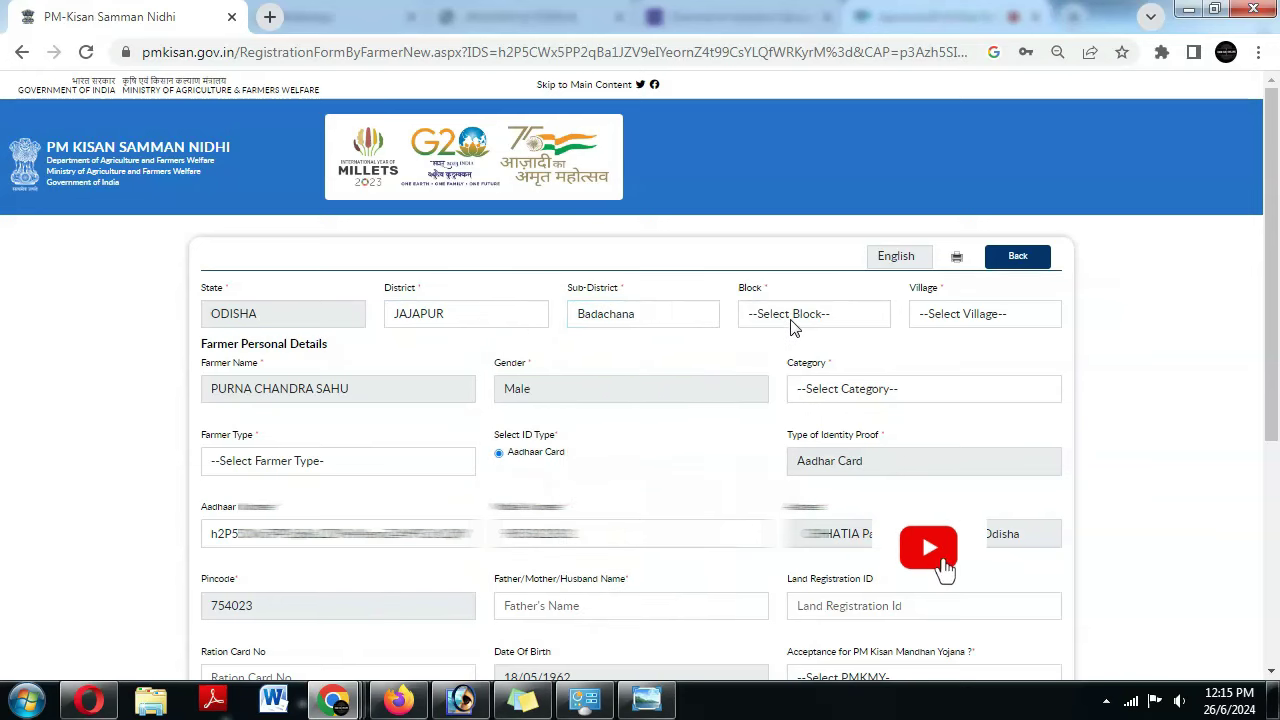
left_click(790, 320)
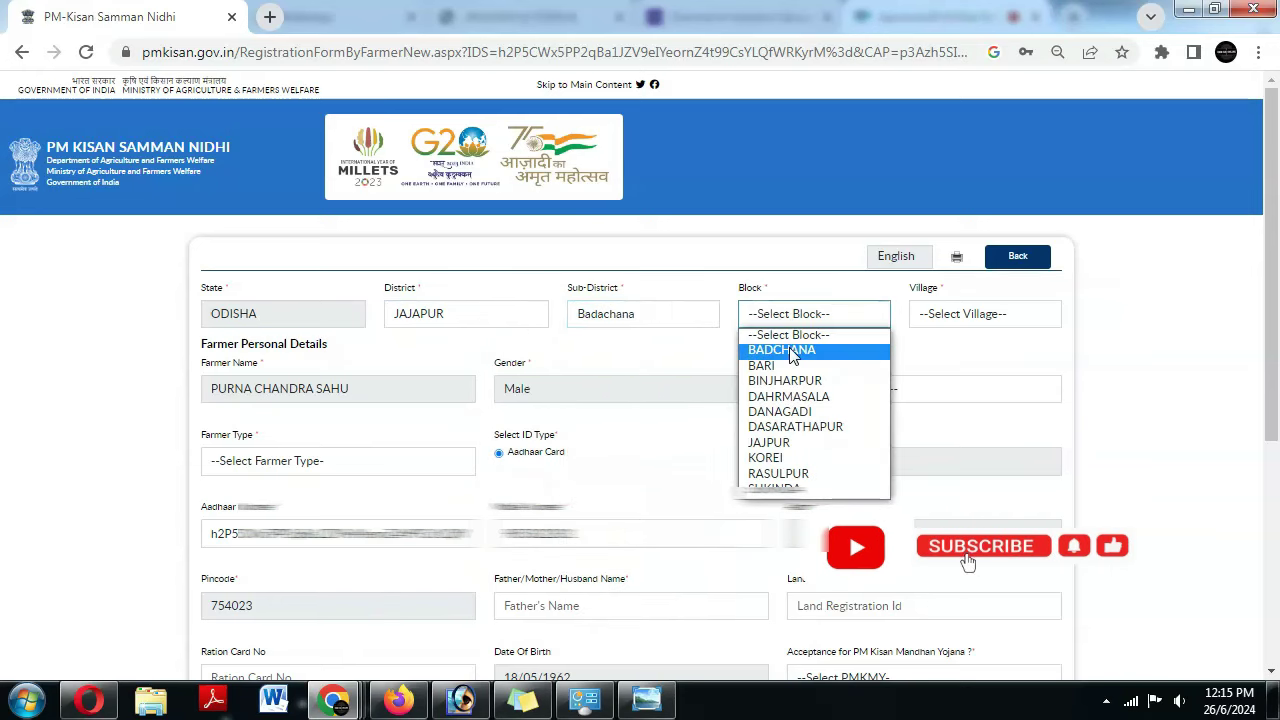
left_click(792, 356)
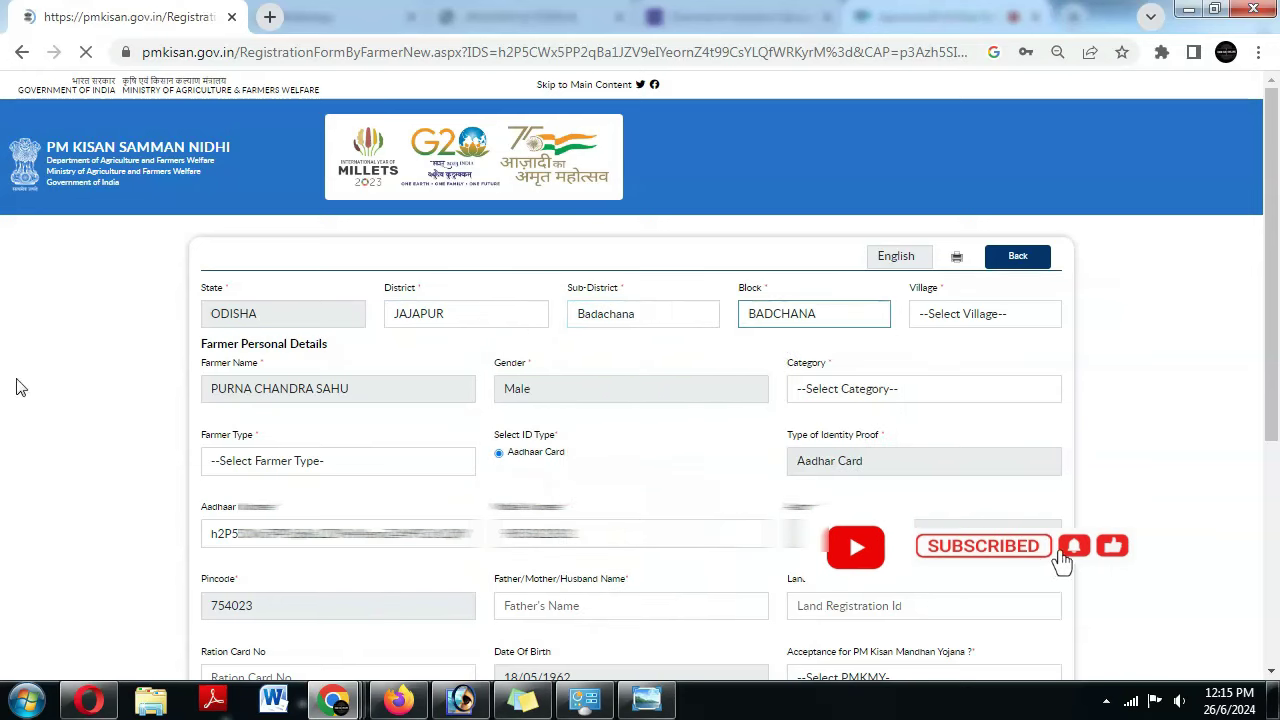
left_click(949, 320)
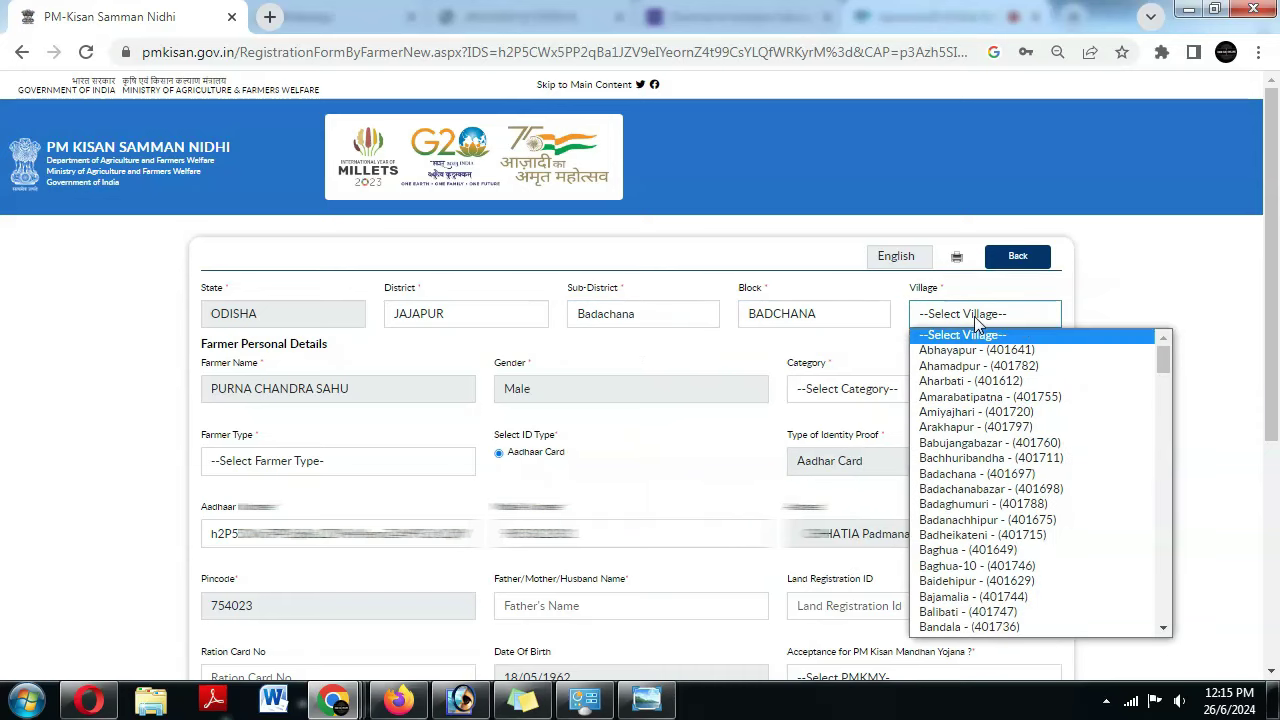
left_click(823, 389)
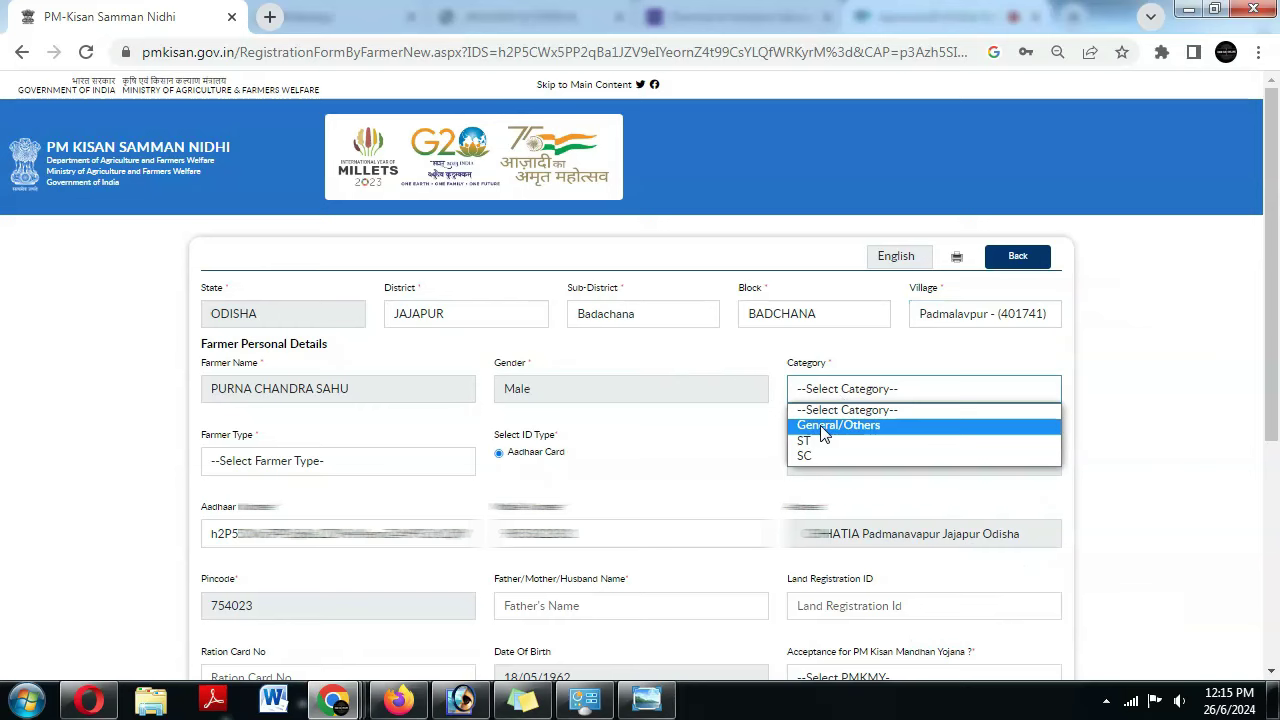
- Choose category General/Others and farmer type Small
left_click(823, 426)
left_click(300, 461)
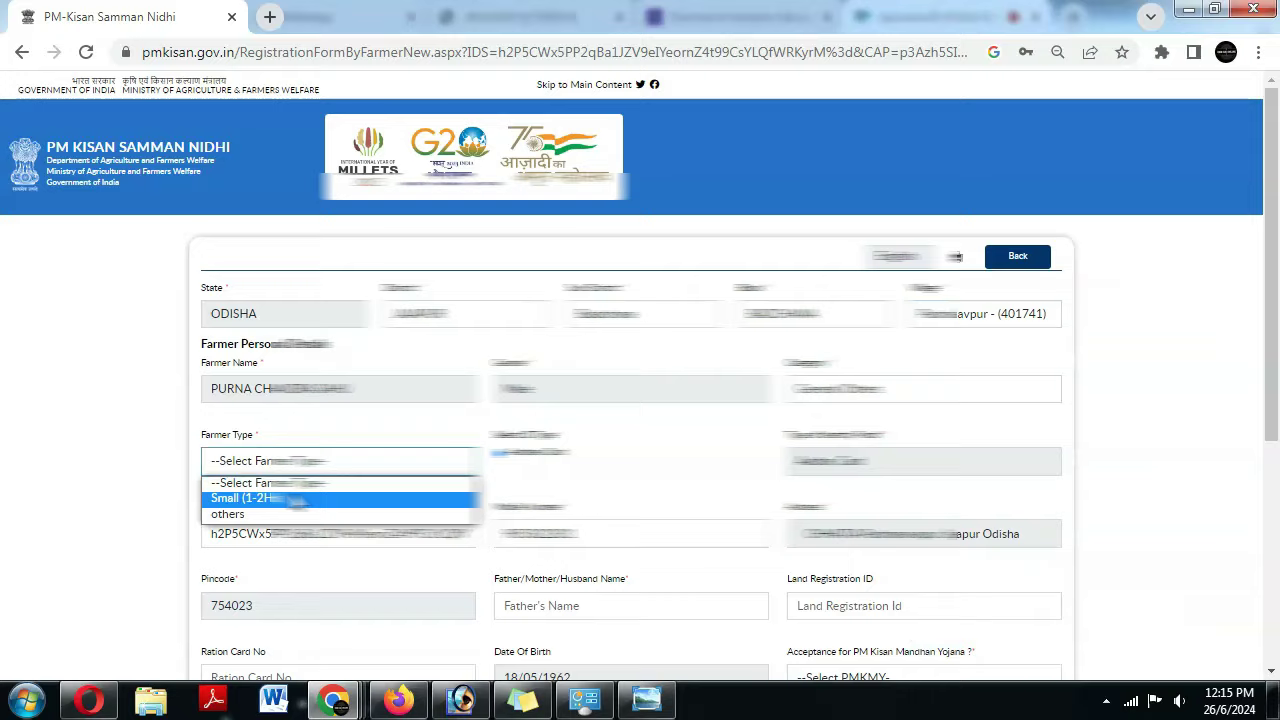
left_click(250, 498)
scroll(257, 314, "down", 2)
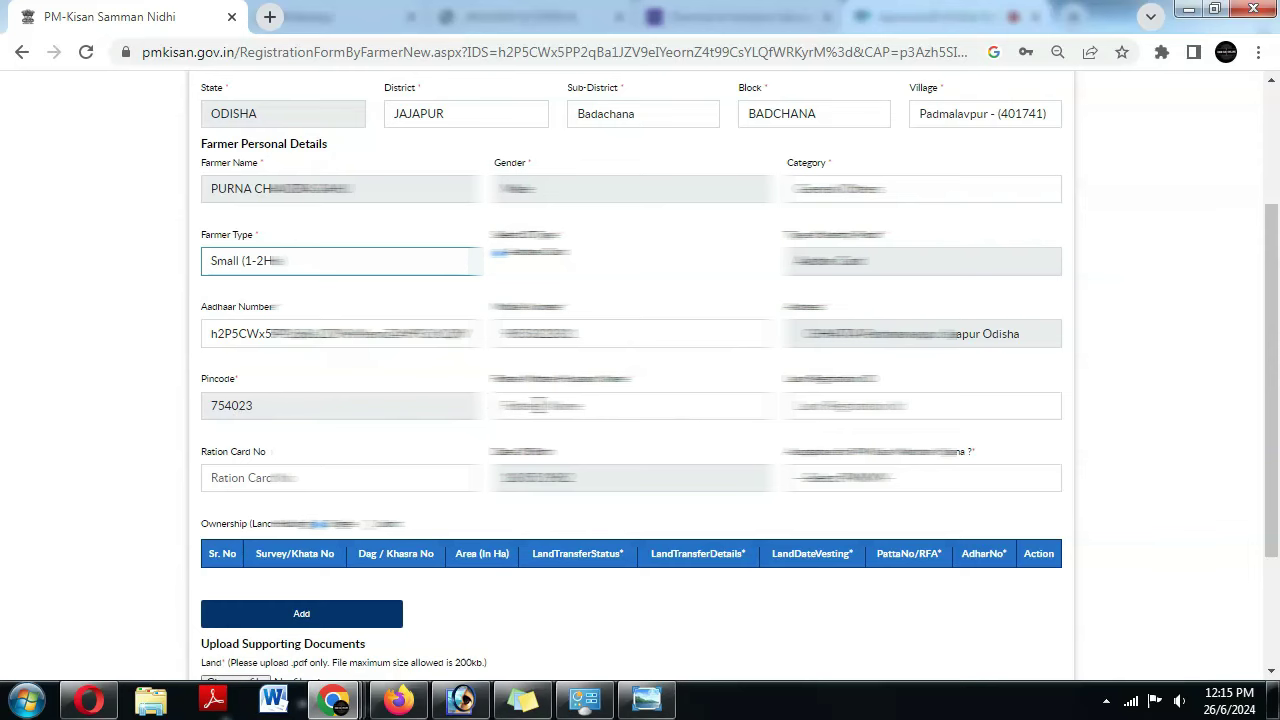
- Paste a value into the field beside Pincode and enter the ration card number
left_click(550, 405)
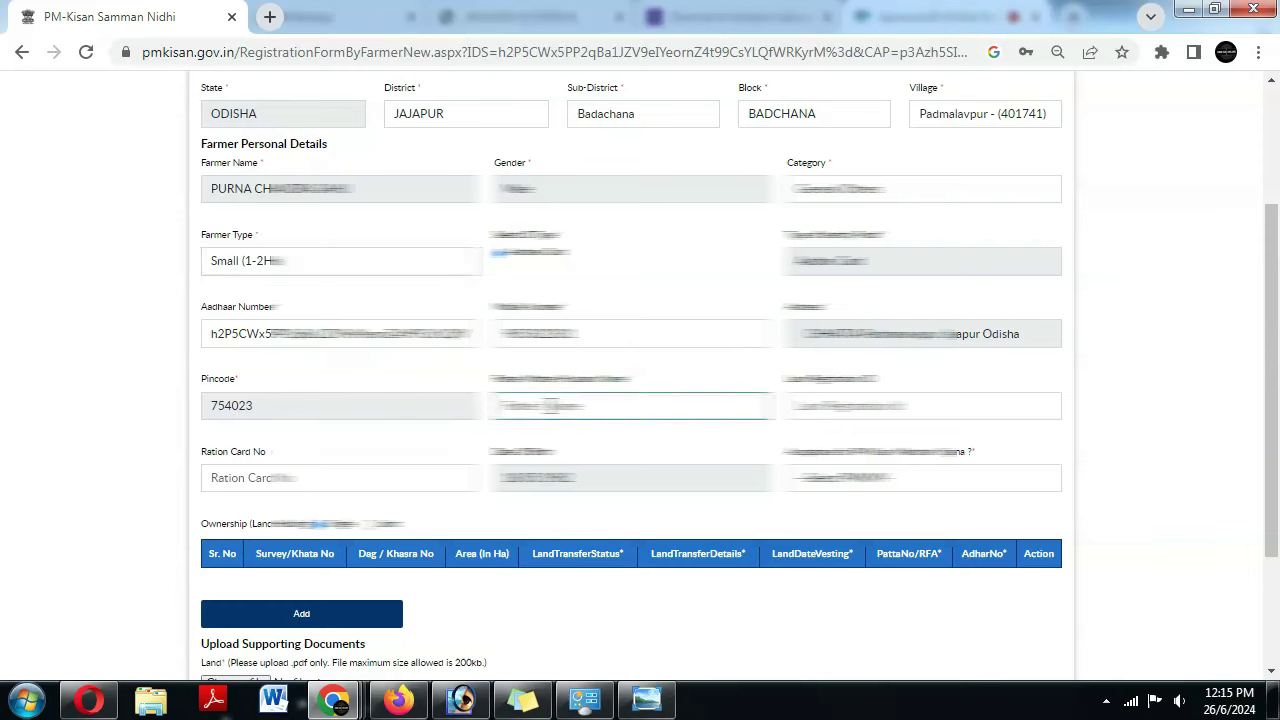
key("ctrl+v")
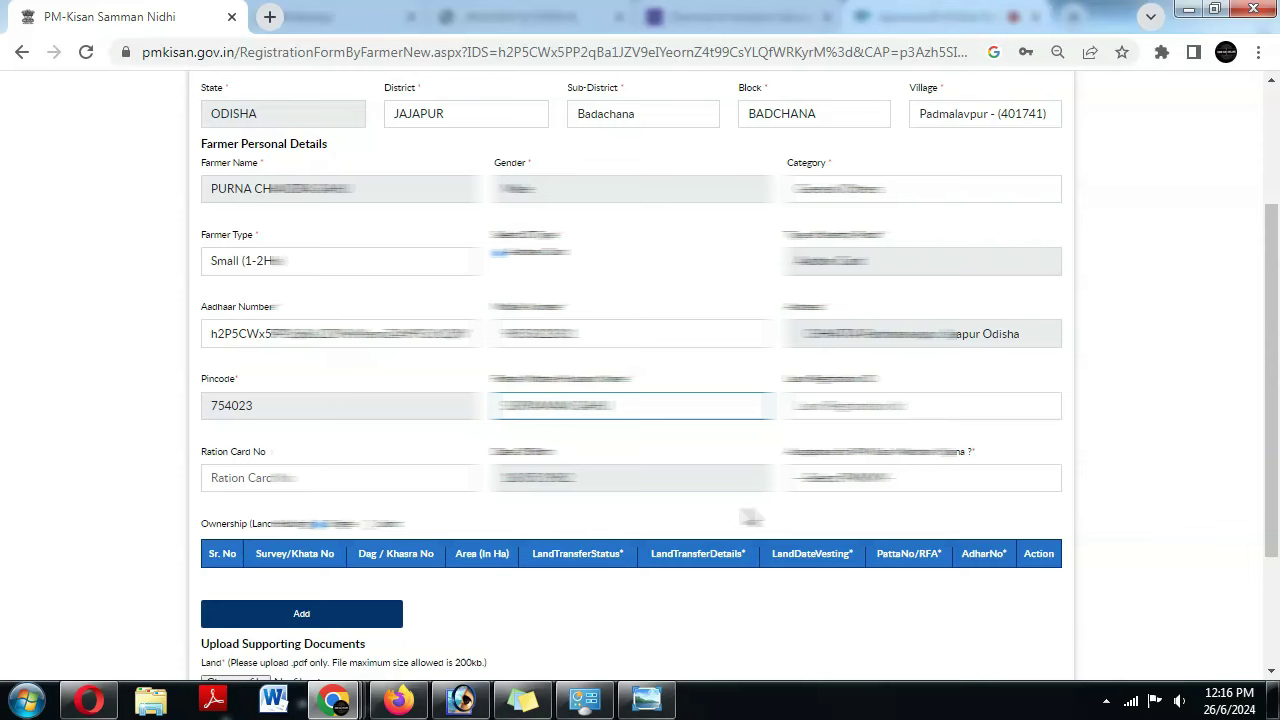
left_click(240, 476)
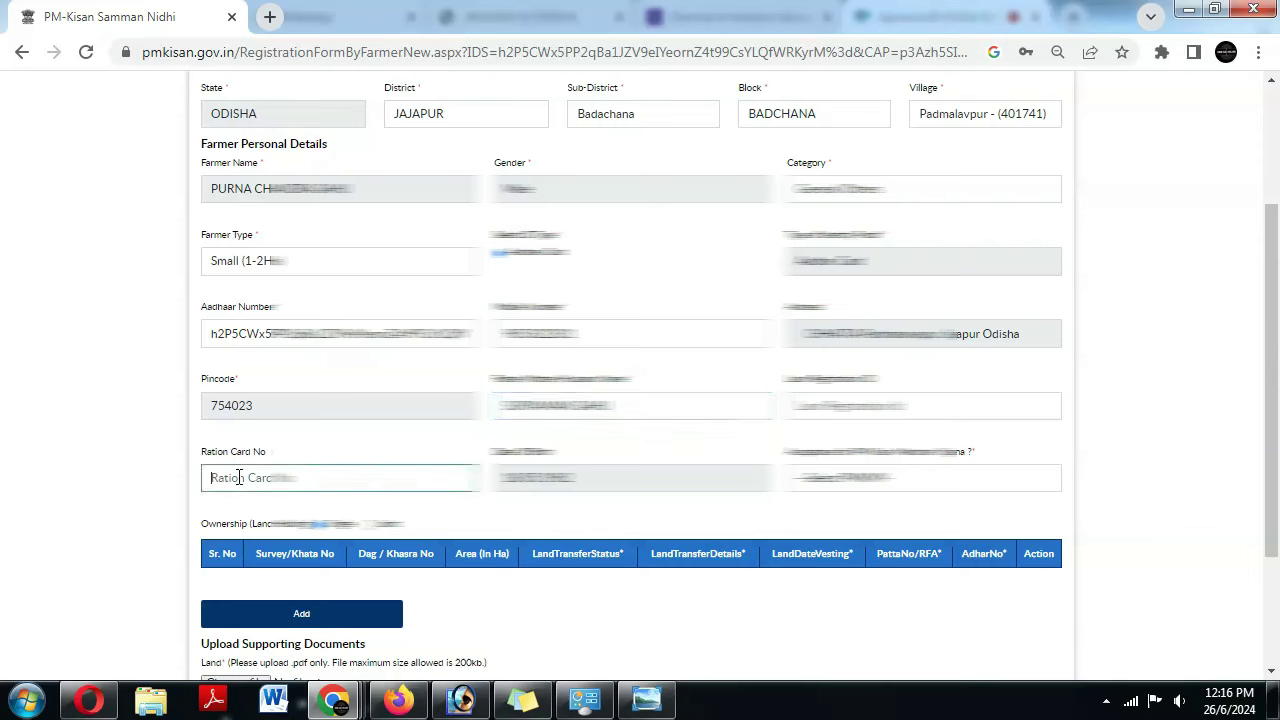
- Answer No to the third-column Yes/No question
left_click(822, 478)
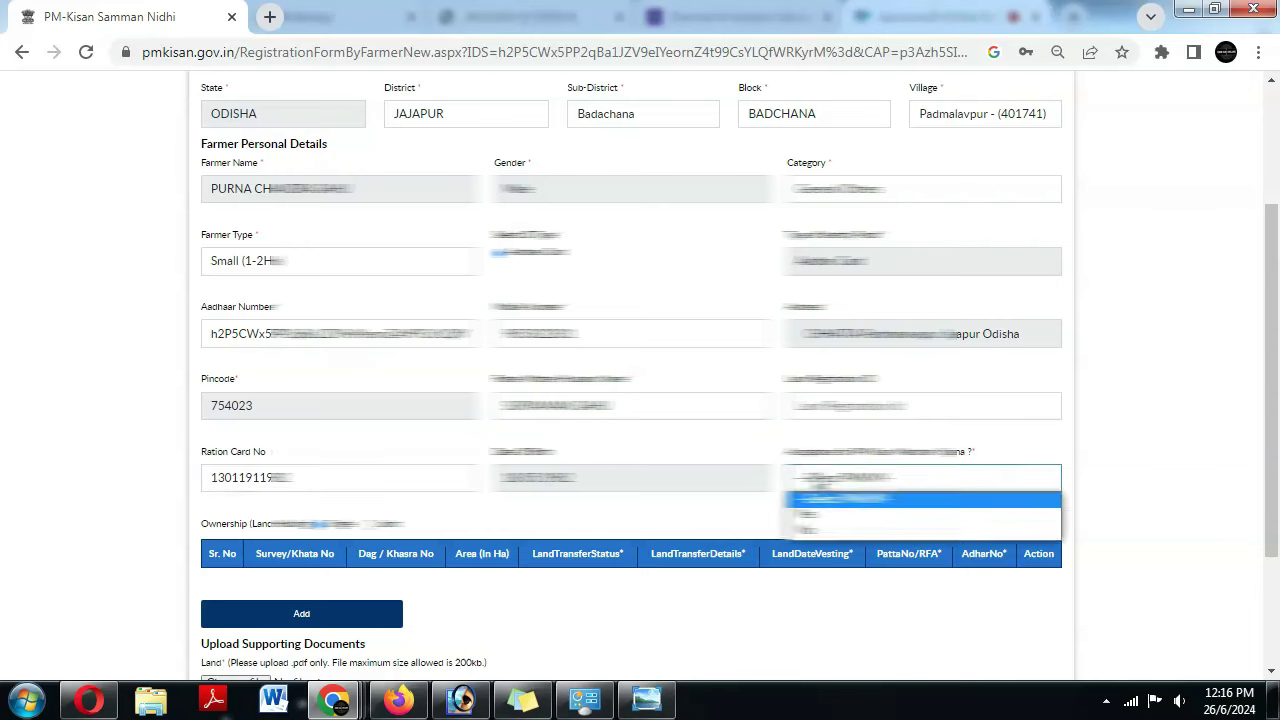
left_click(820, 528)
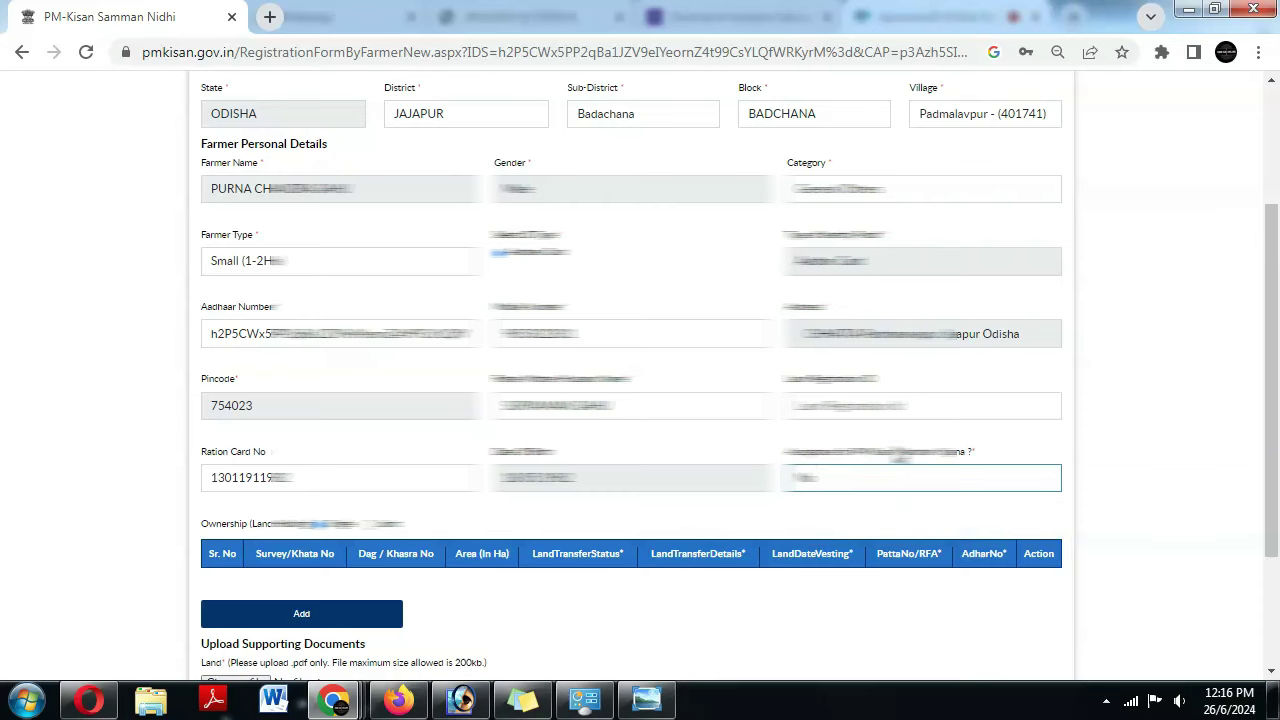
left_click(898, 486)
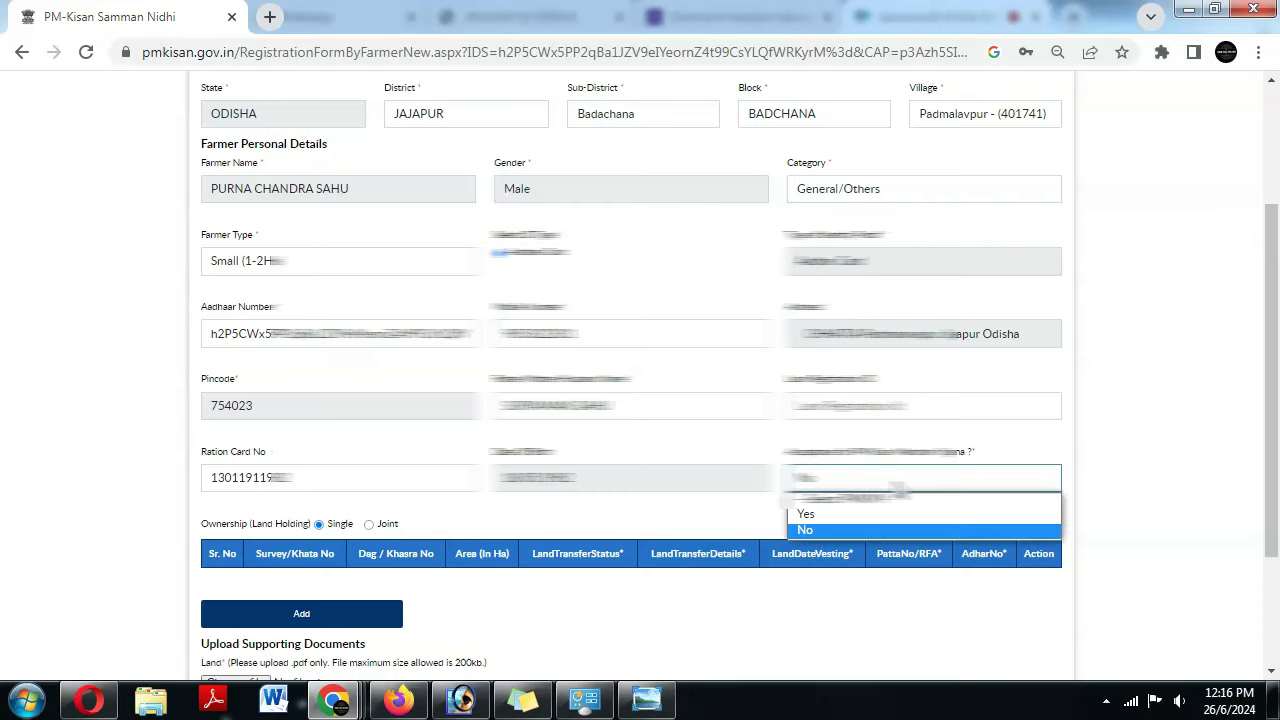
left_click(851, 514)
scroll(222, 453, "down", 1)
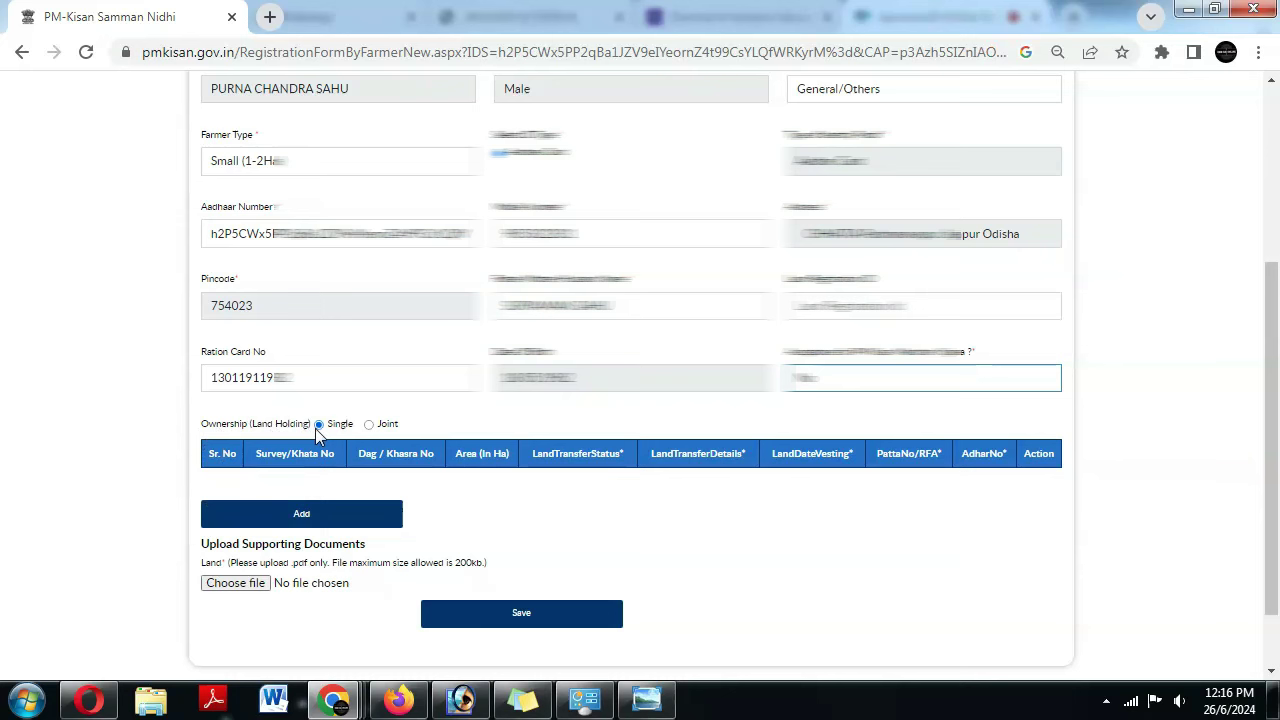
- Keep land ownership as Single and open the Add Land Detail section
left_click(369, 425)
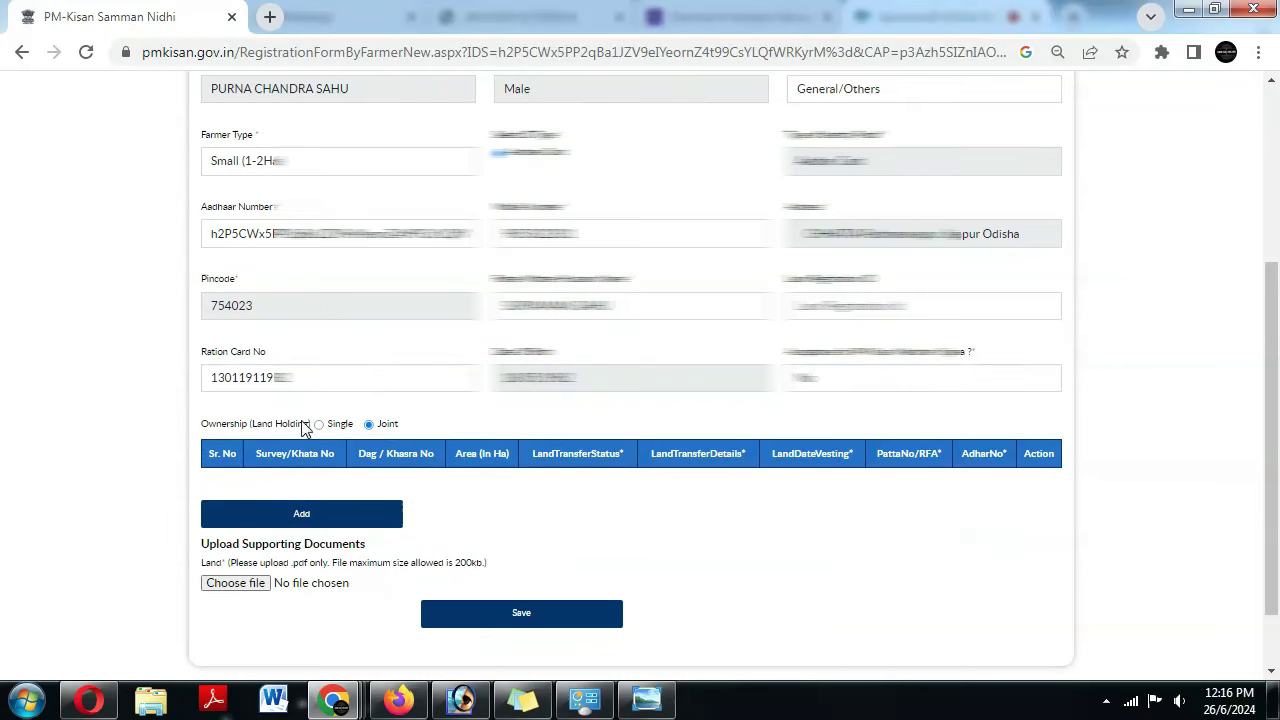
left_click(319, 424)
left_click(334, 515)
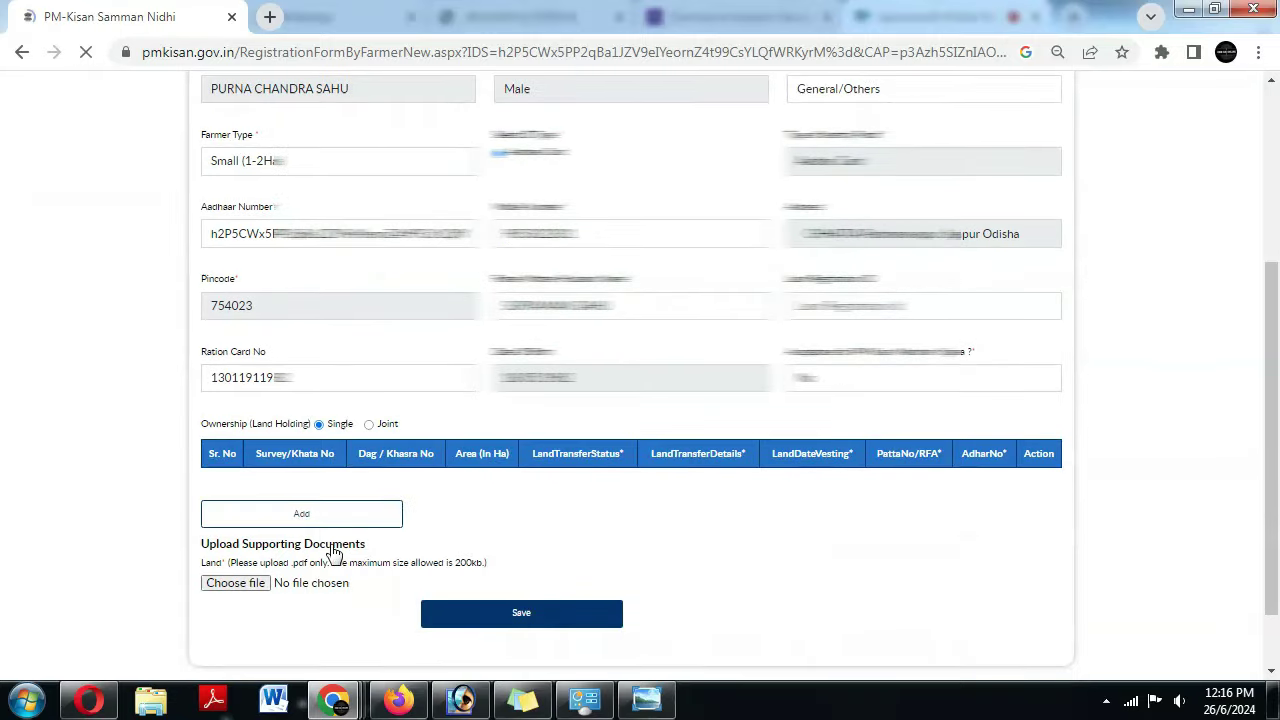
scroll(369, 557, "down", 1)
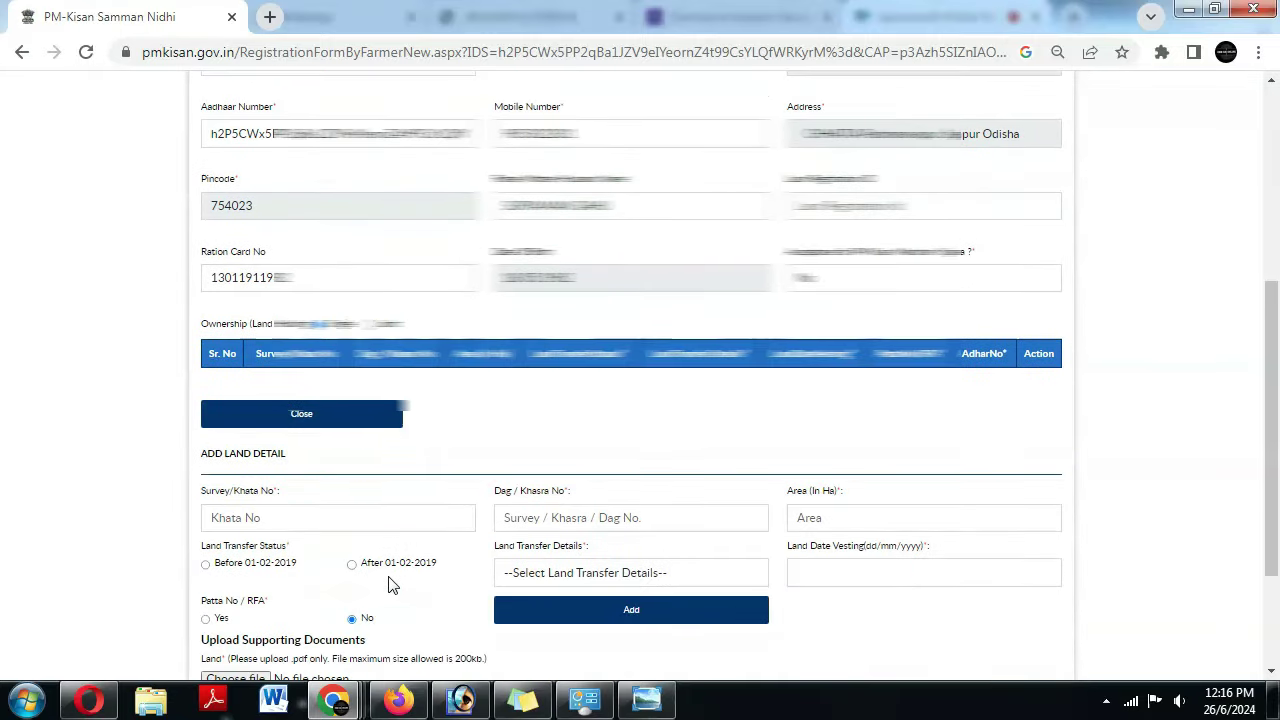
- Enter Survey/Khata No 78 and Dag/Khasra No 104
left_click(246, 518)
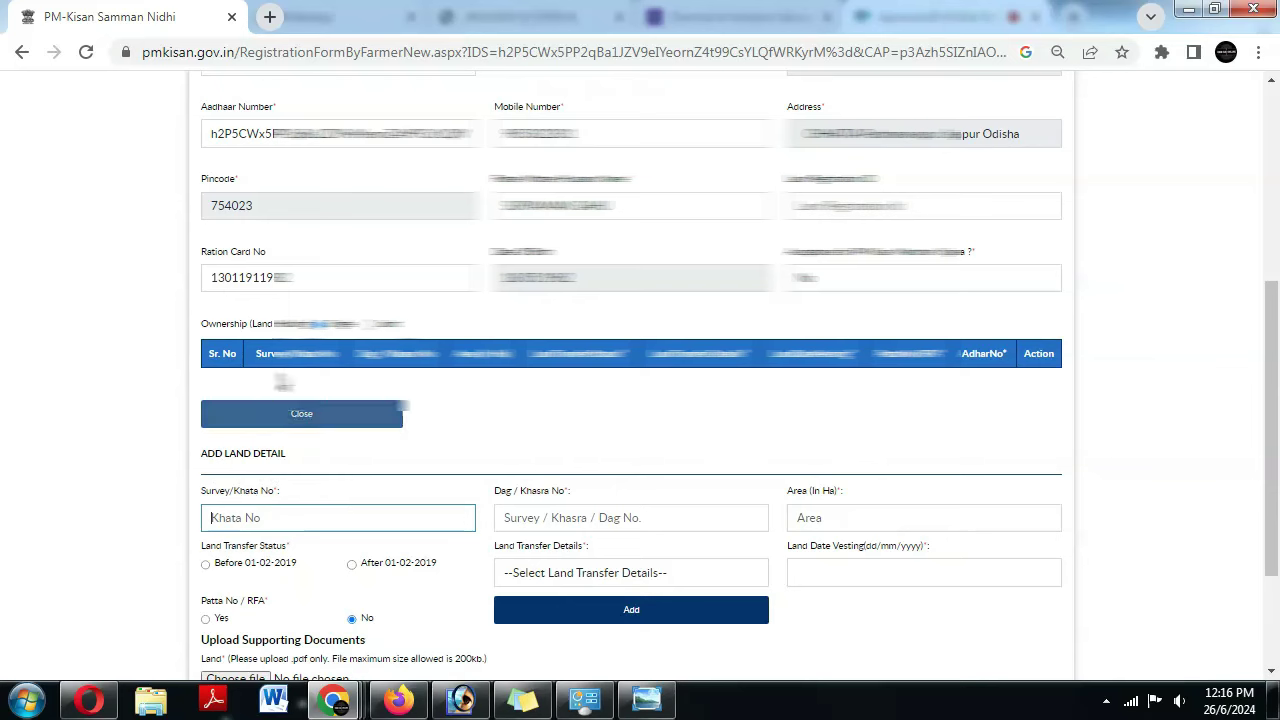
type("78")
left_click(541, 520)
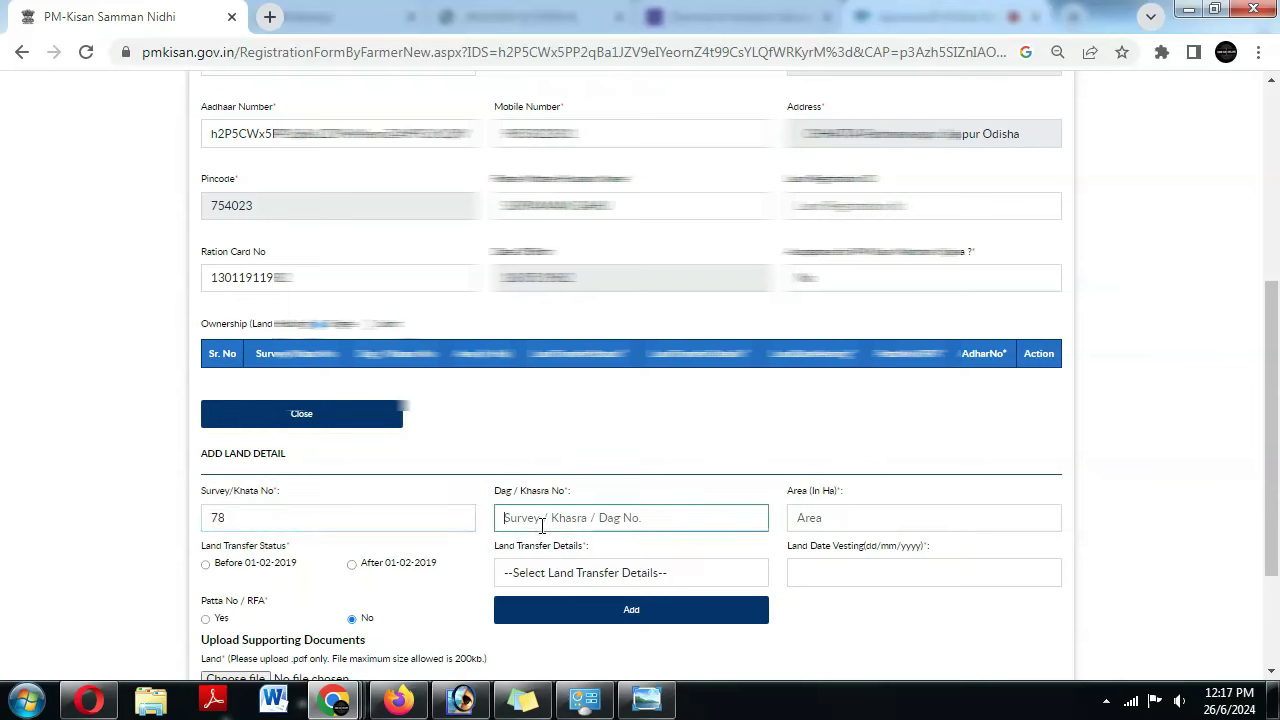
type("104")
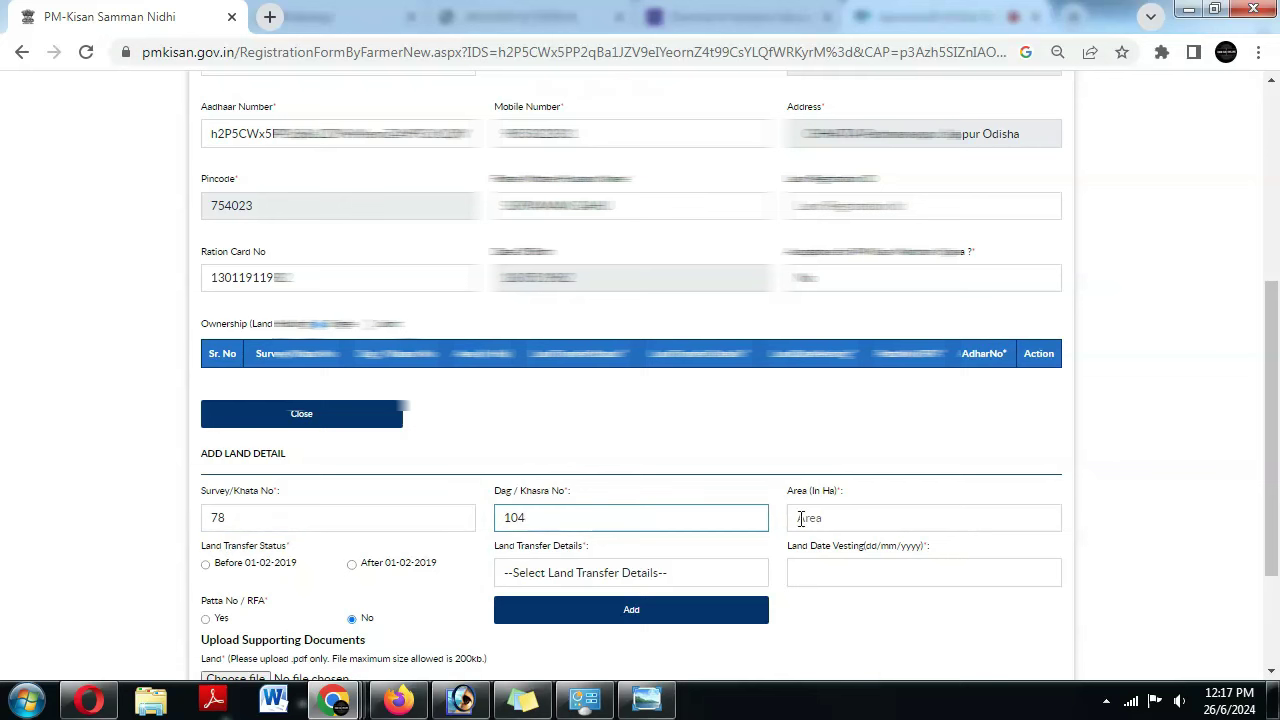
left_click(822, 517)
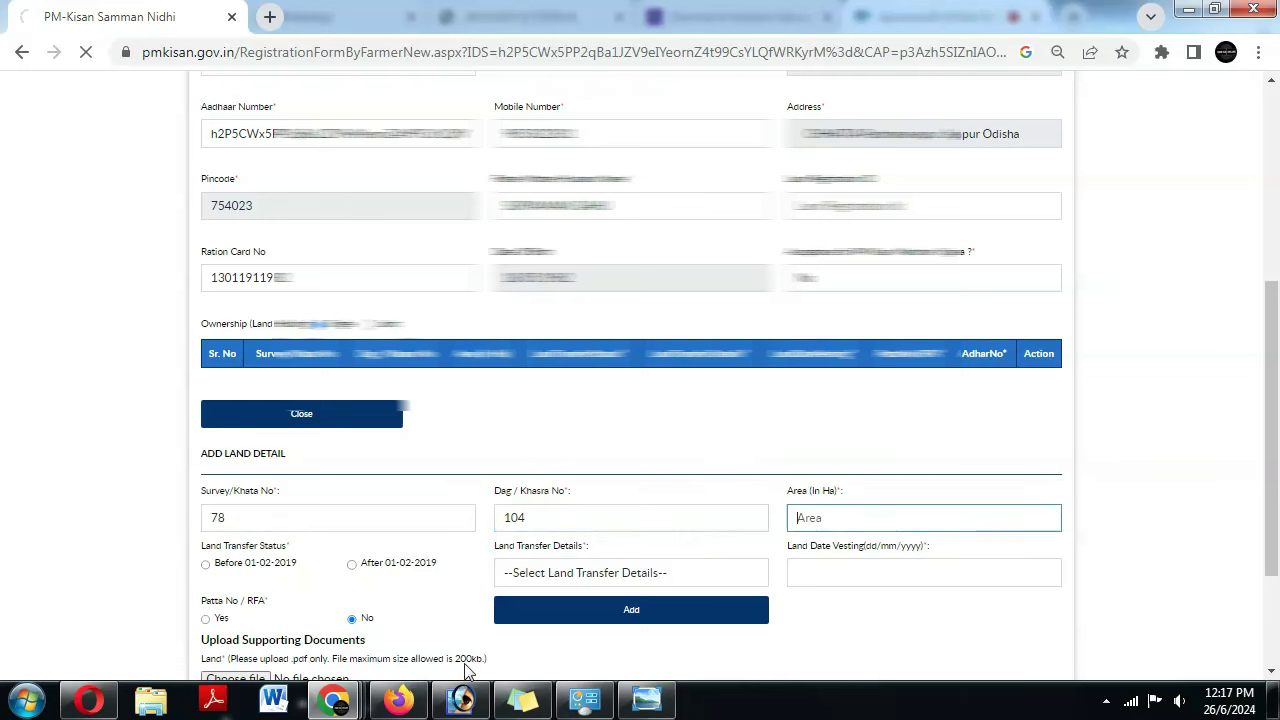
- Copy the area 0.0324 from the Bhulekh record into Area (In Ha)
mouse_move(333, 705)
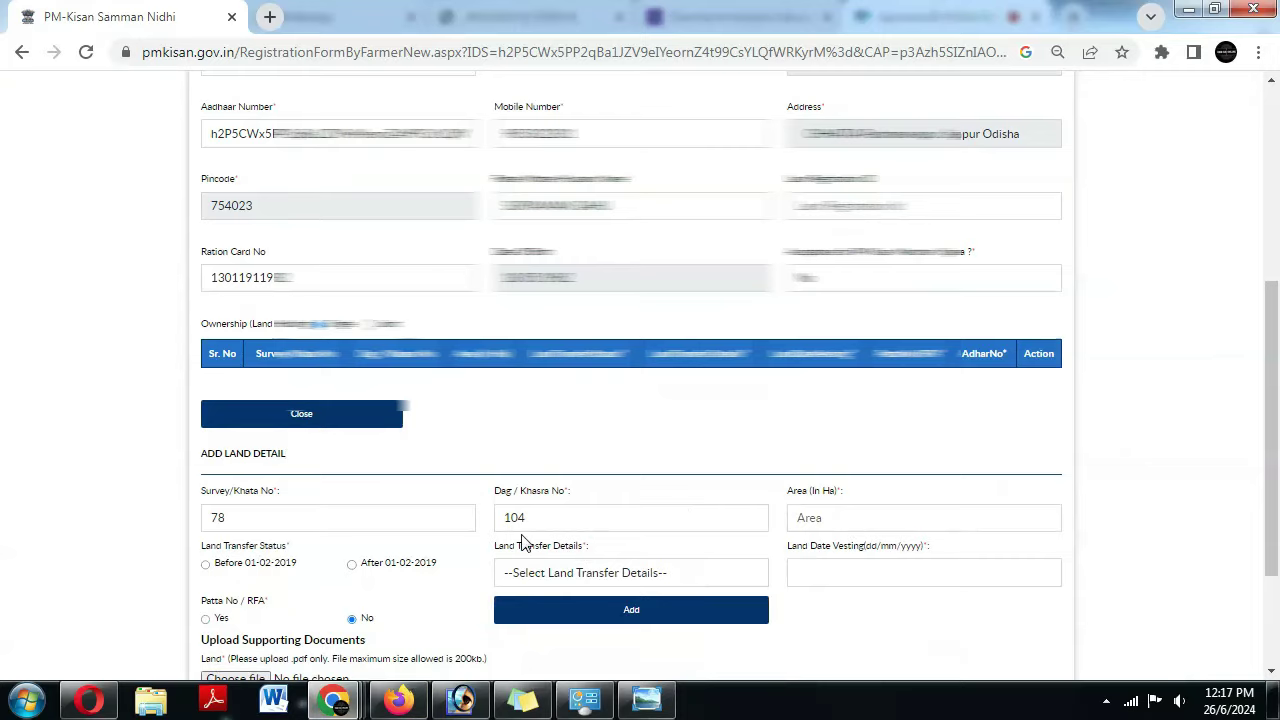
key("alt+Tab")
key("ctrl+shift+Tab")
key("ctrl+shift+Tab")
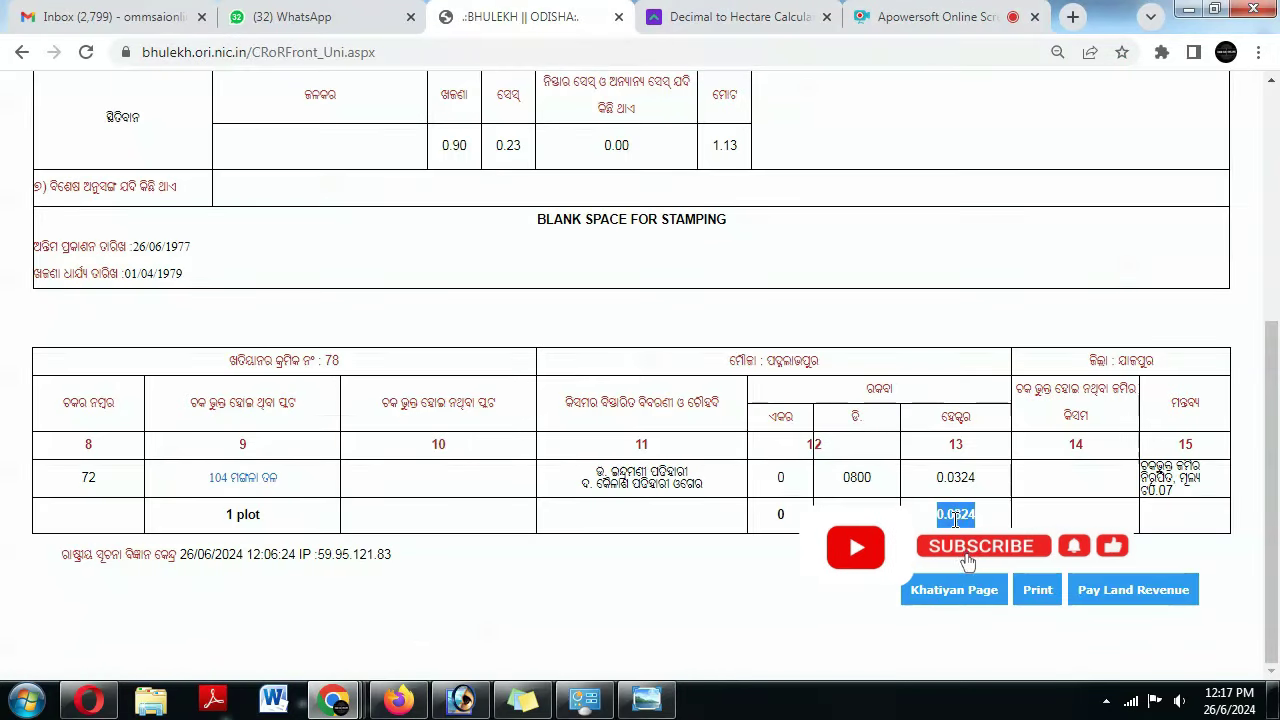
right_click(955, 518)
left_click(930, 534)
key("alt+Tab")
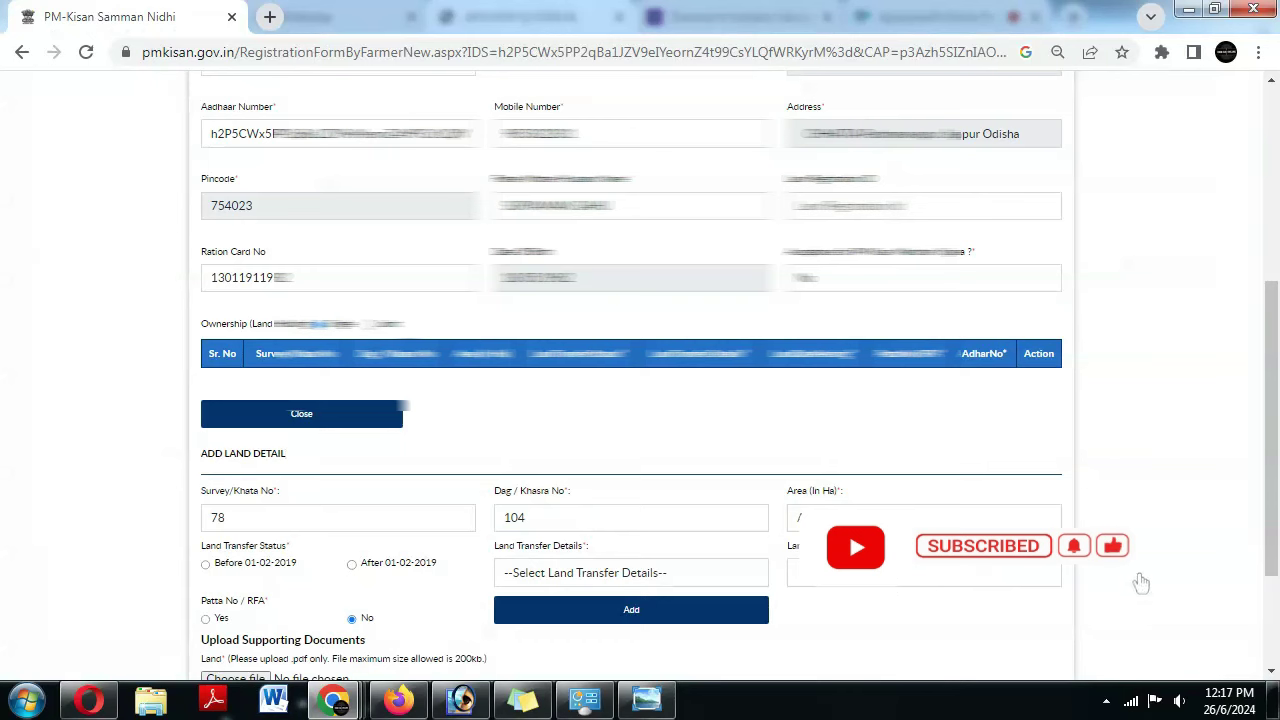
left_click(850, 518)
type("0.0324")
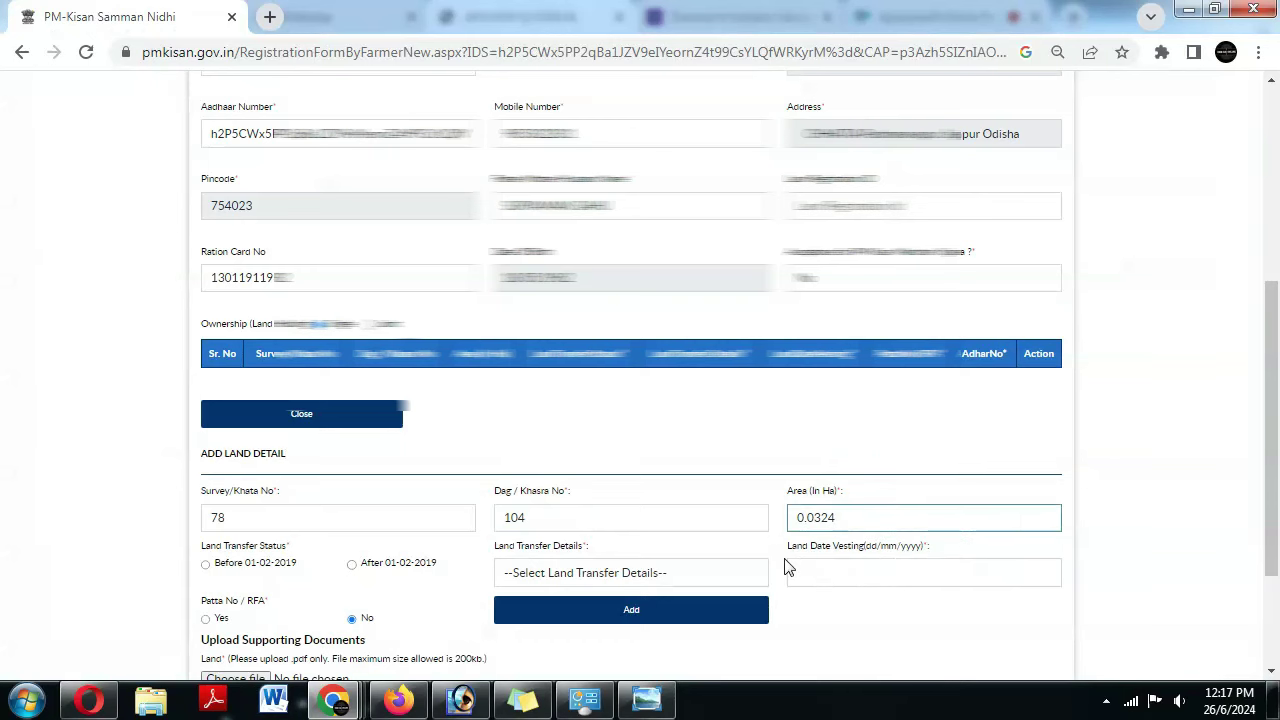
left_click(794, 543)
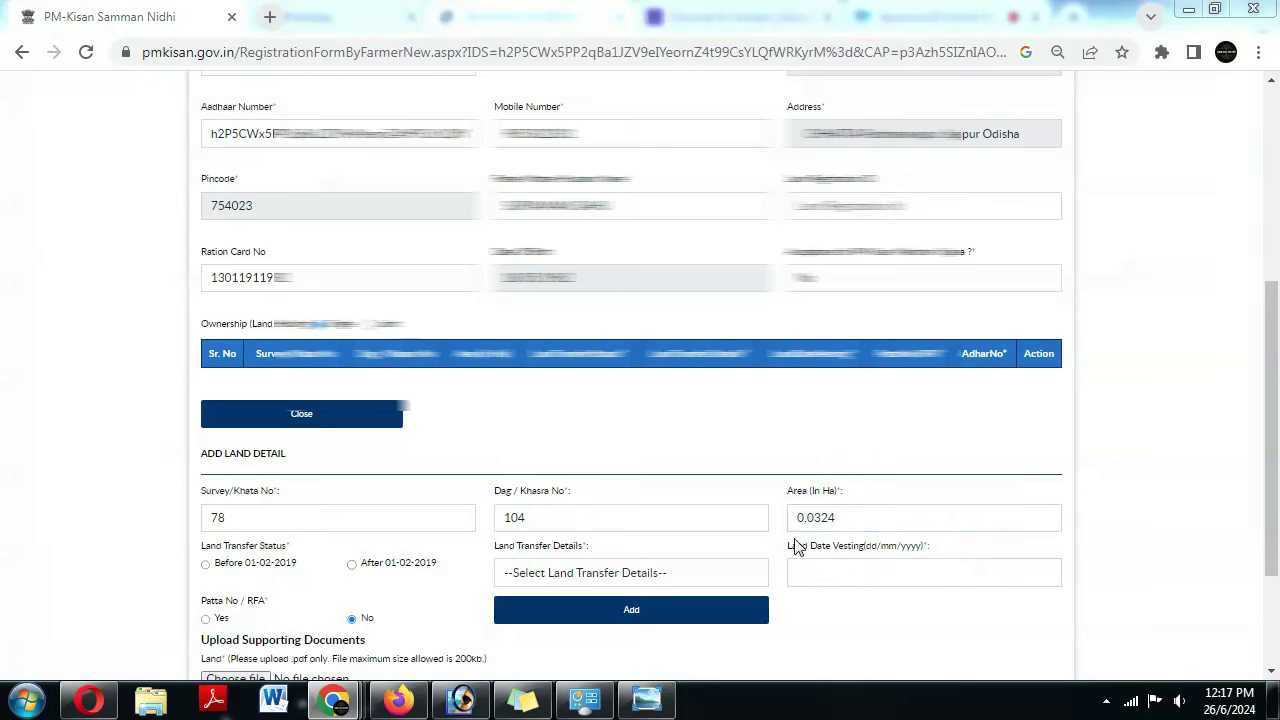
left_click(336, 700)
left_click(120, 615)
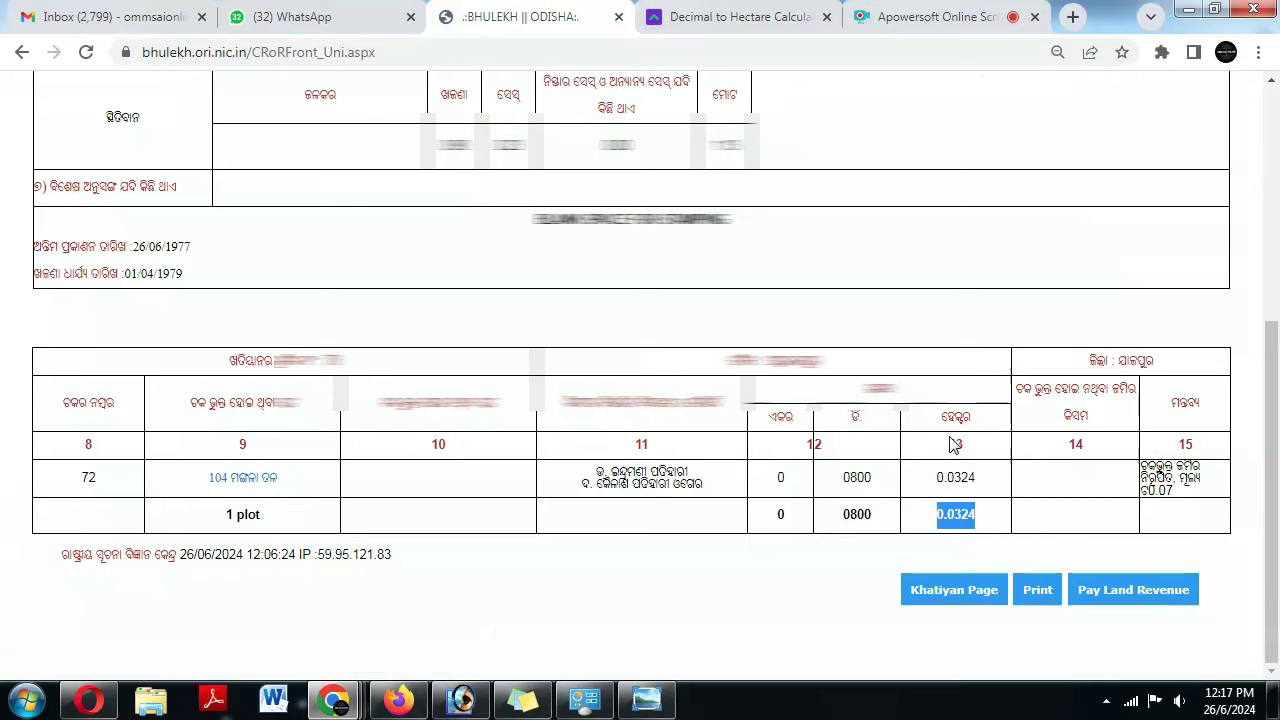
left_click(933, 520)
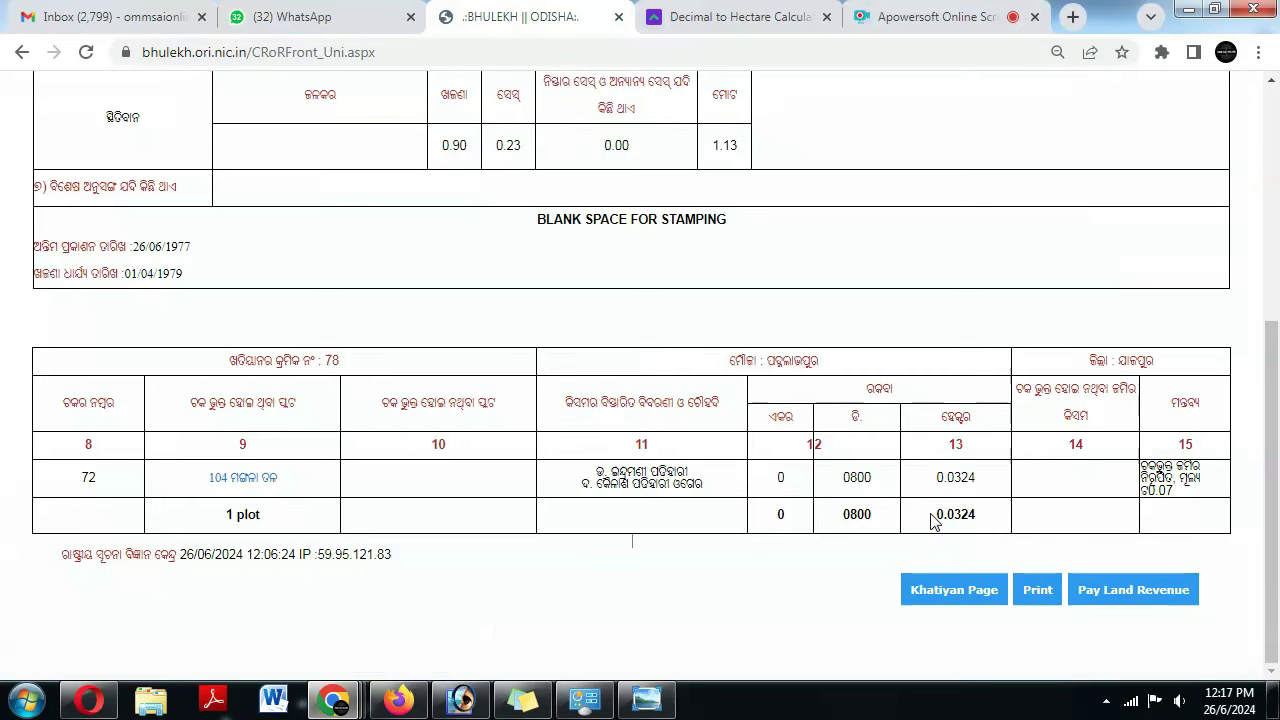
key("alt+Tab")
key("alt+Tab")
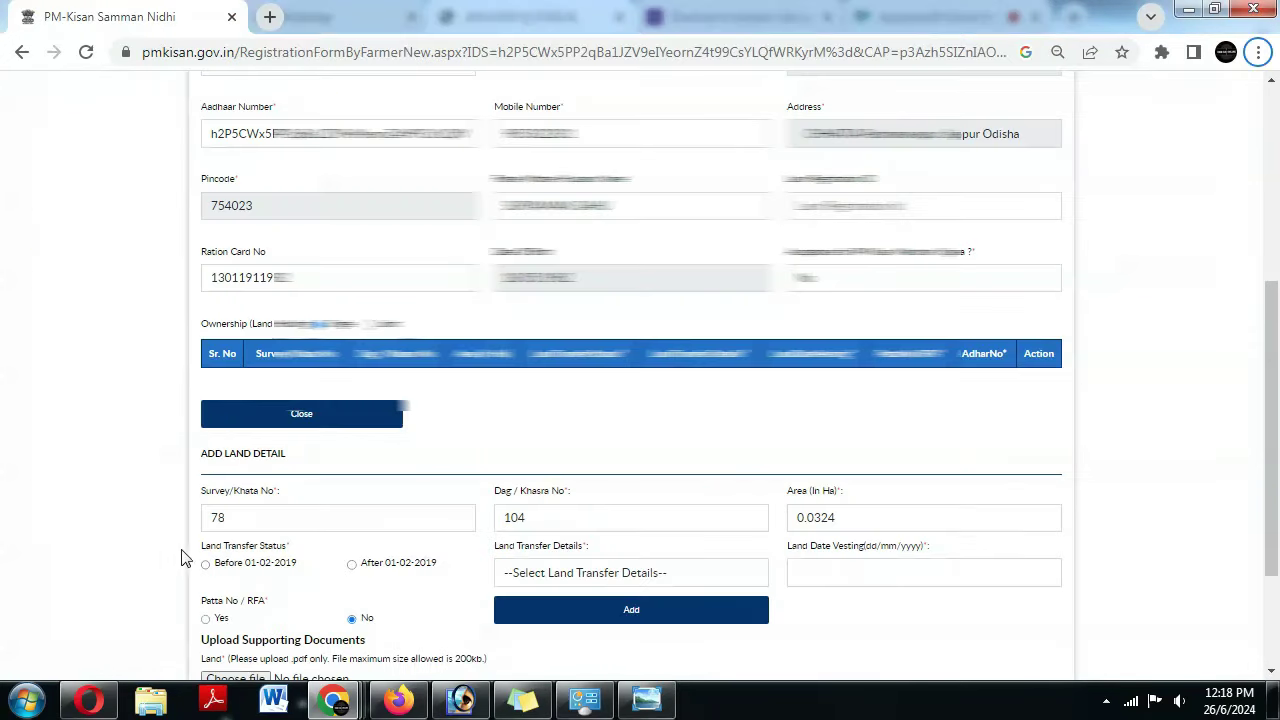
- Mark the land as transferred before 01-02-2019 with reason Purchase of Land
left_click(205, 564)
scroll(154, 511, "down", 1)
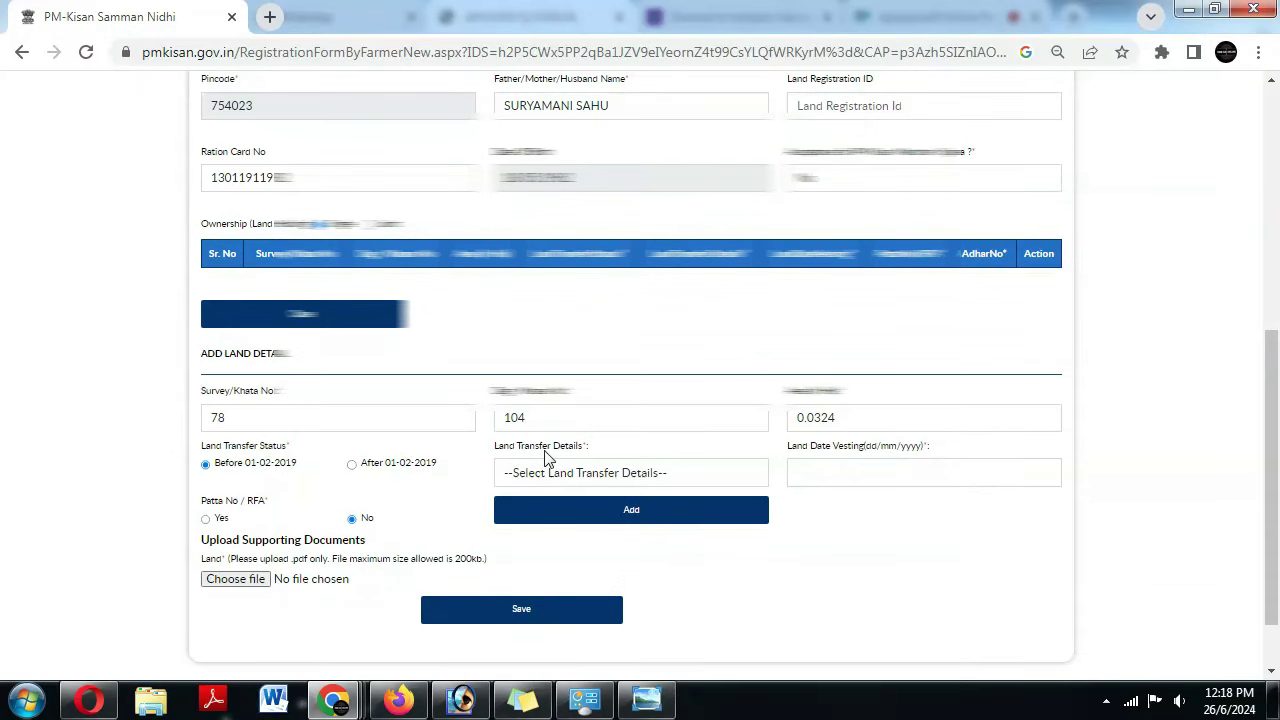
left_click(597, 474)
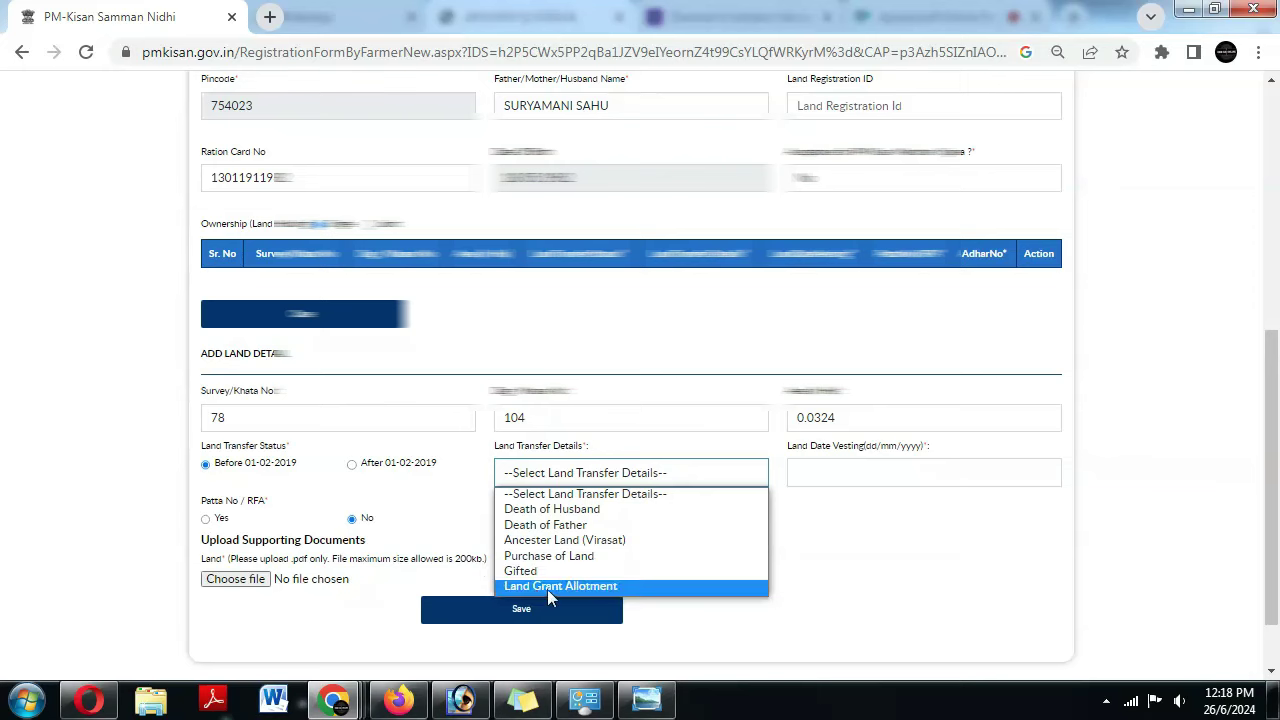
left_click(560, 557)
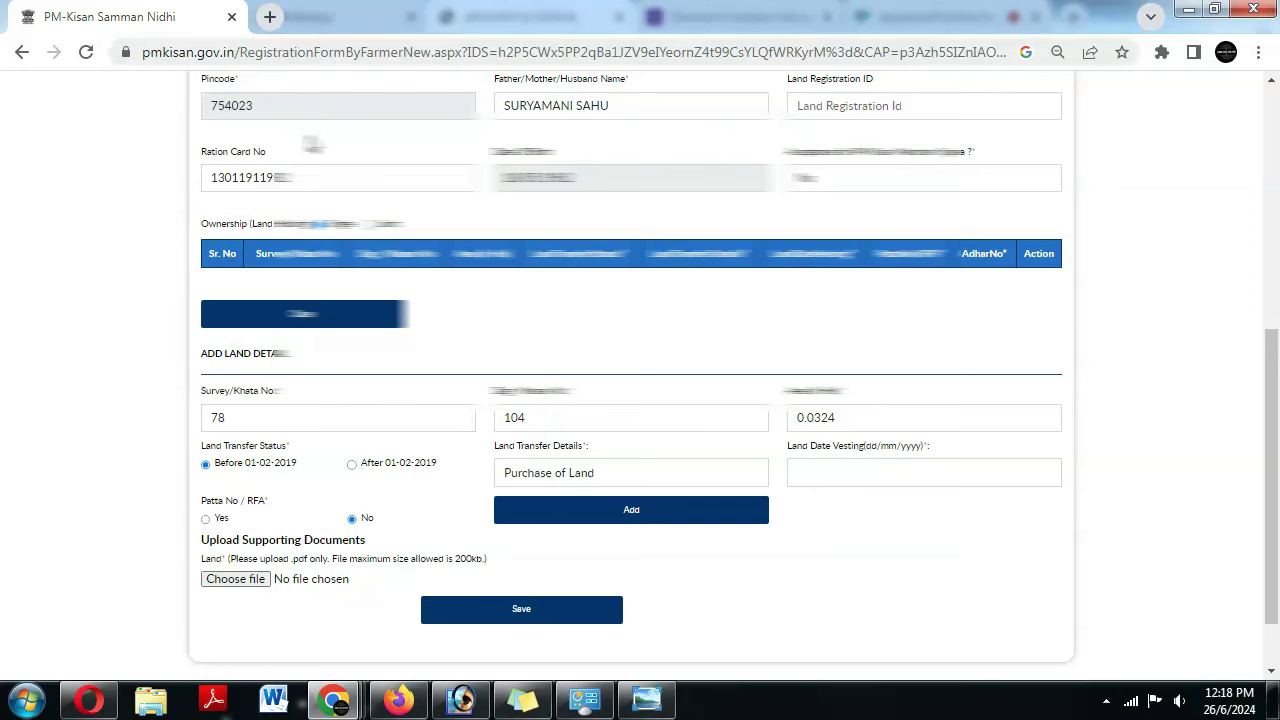
- Set the vesting date to 26/06/1977 and add the land row to the table
left_click(824, 477)
left_click(935, 272)
type("1977")
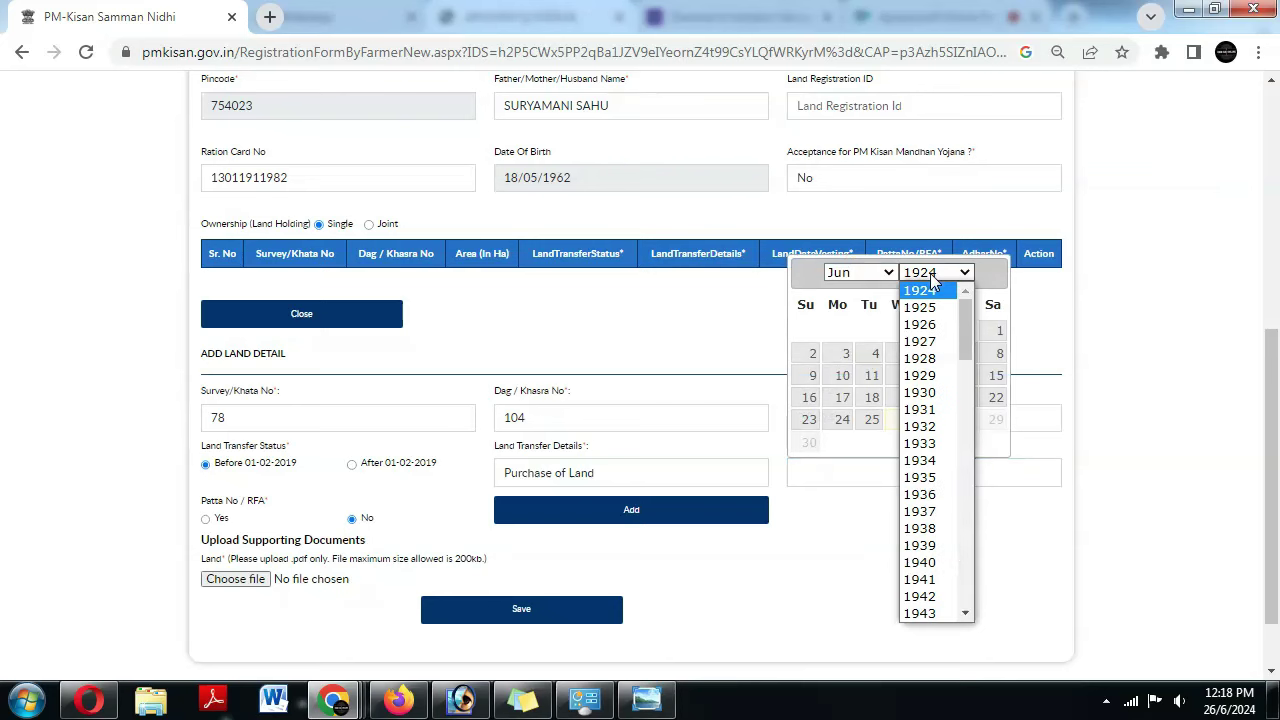
key("Return")
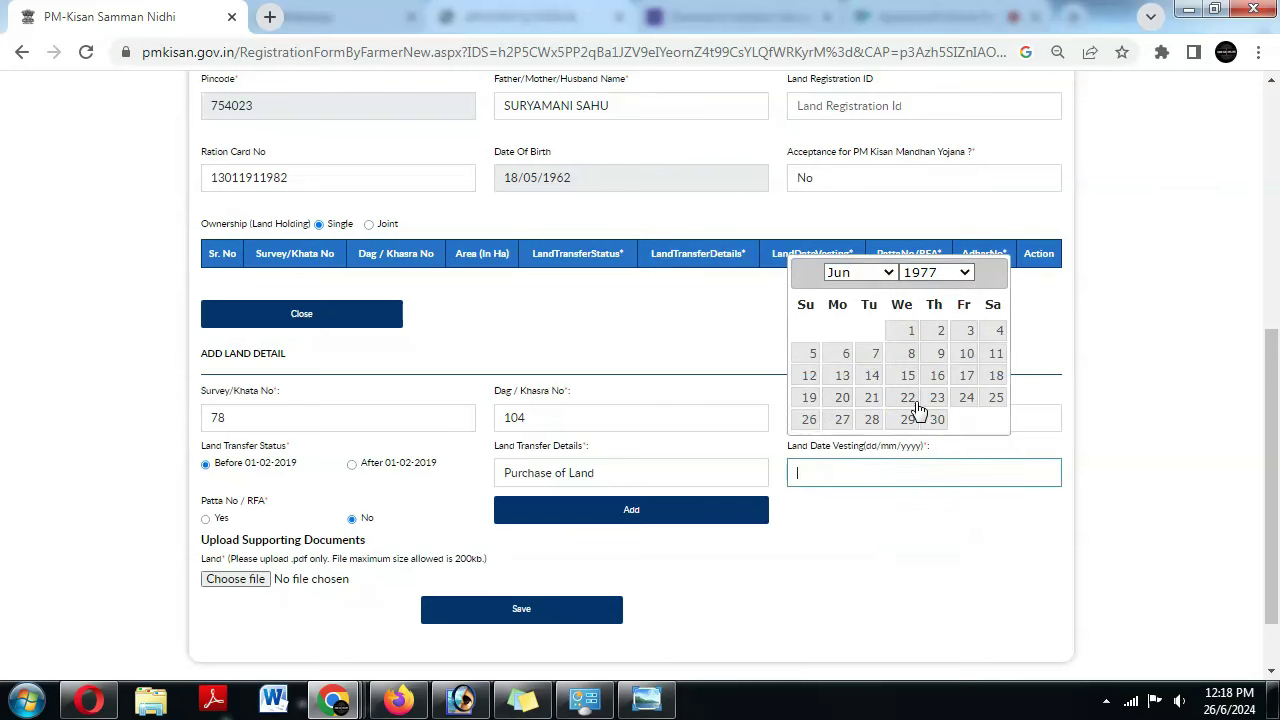
left_click(809, 420)
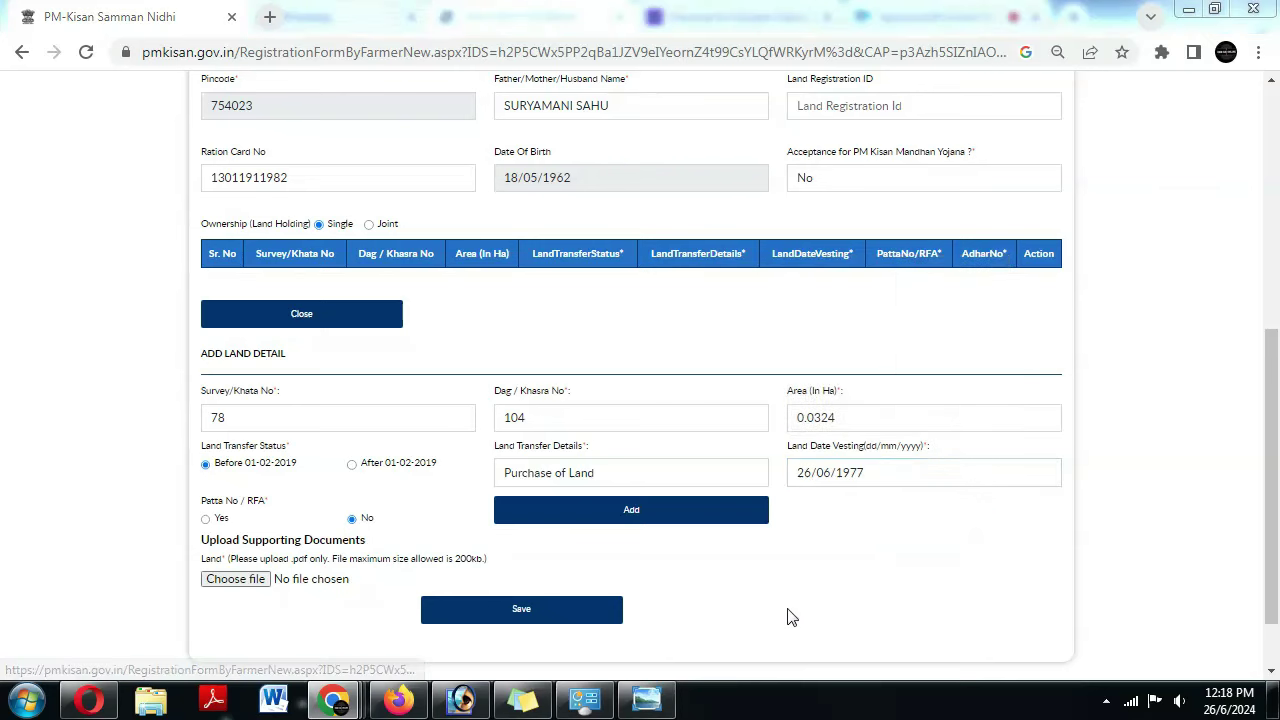
key("alt+Tab")
key("alt+Tab")
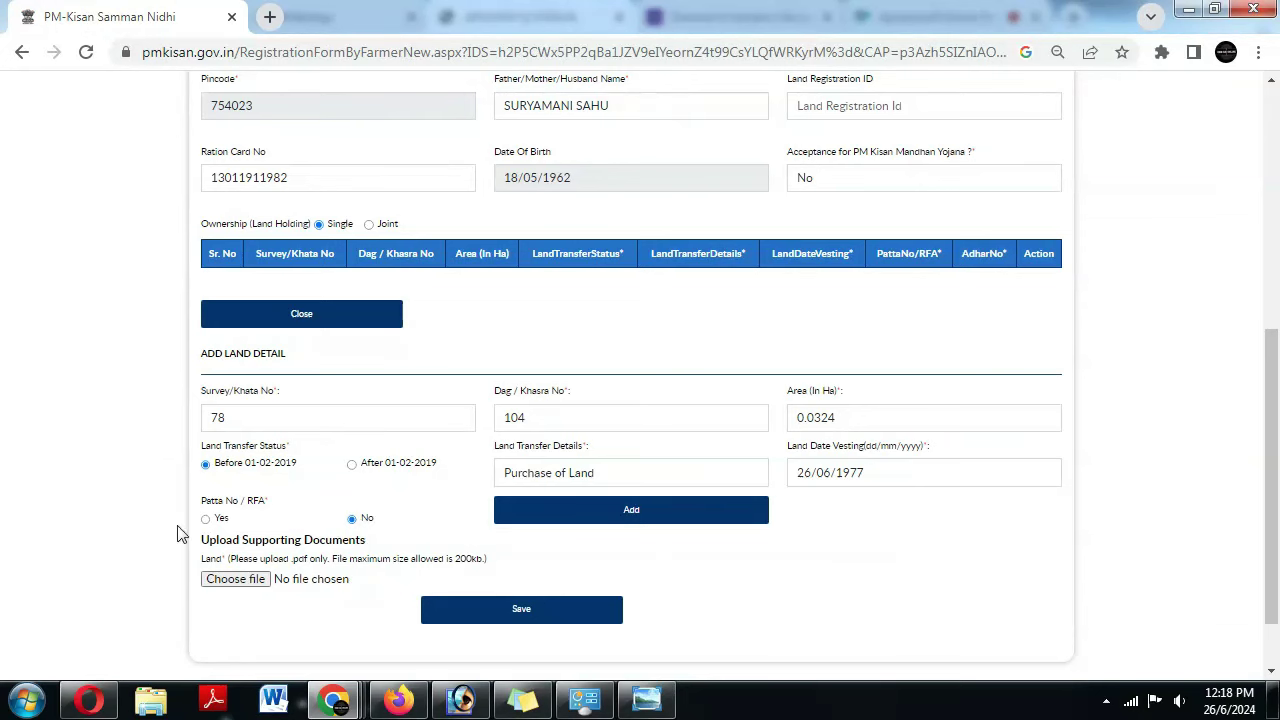
left_click(351, 519)
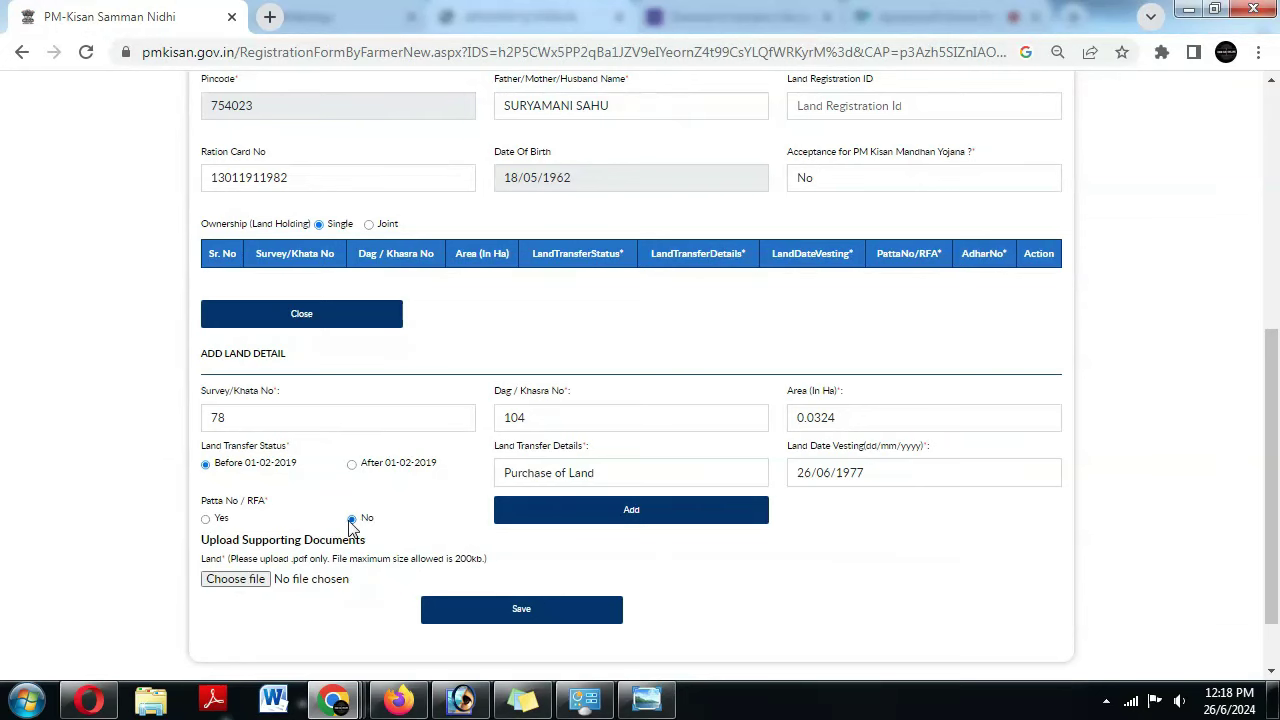
left_click(591, 521)
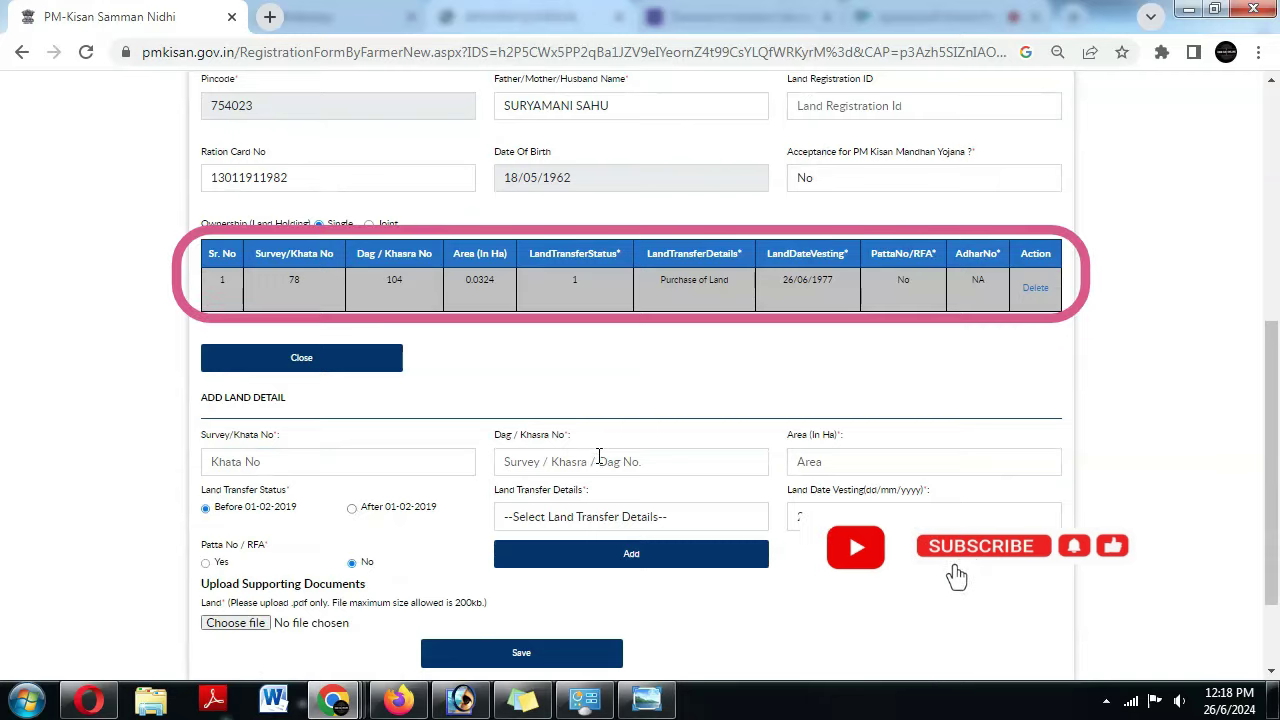
scroll(585, 480, "down", 1)
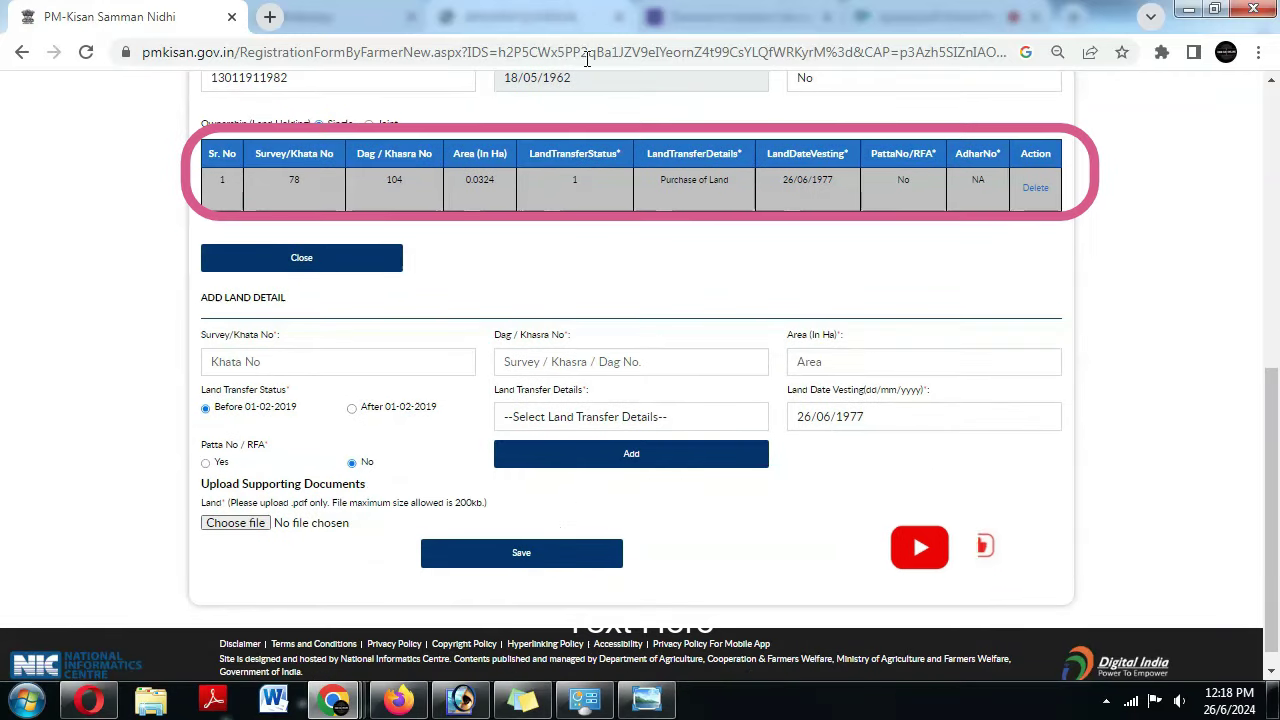
- Print the Bhulekh land record to Save as PDF with A4 paper size
mouse_move(325, 705)
left_click(214, 614)
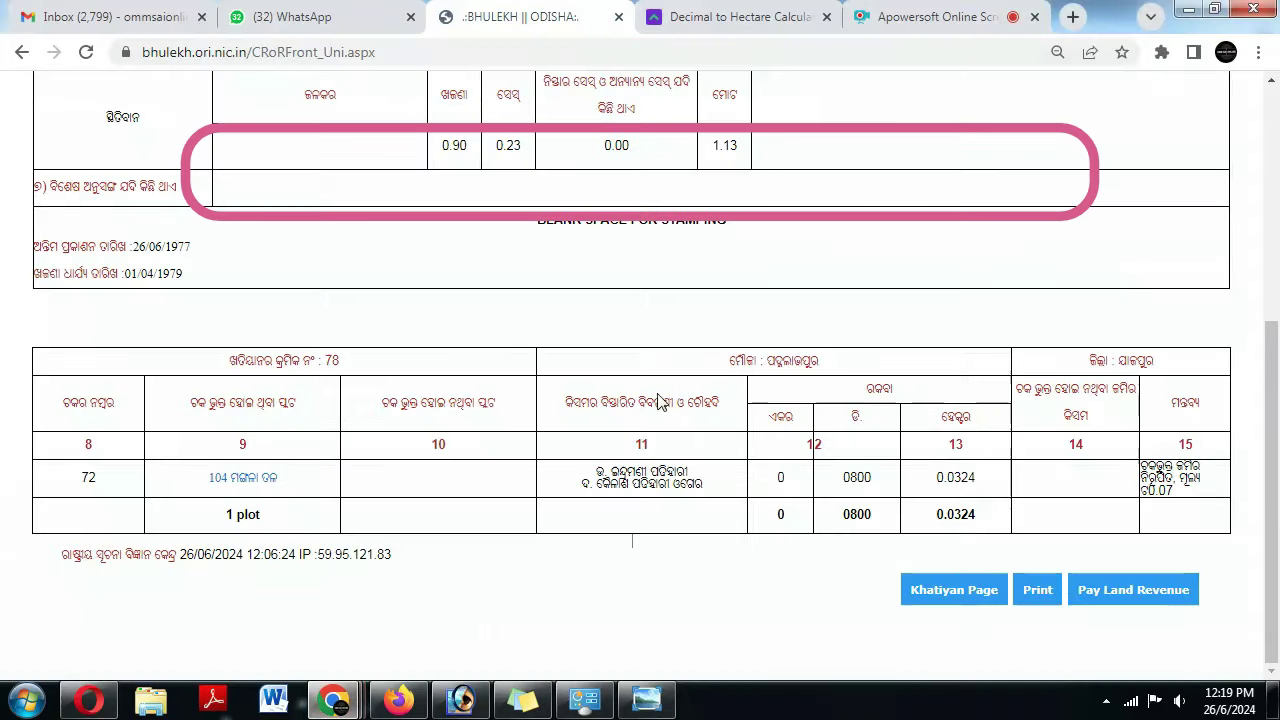
left_click(1036, 592)
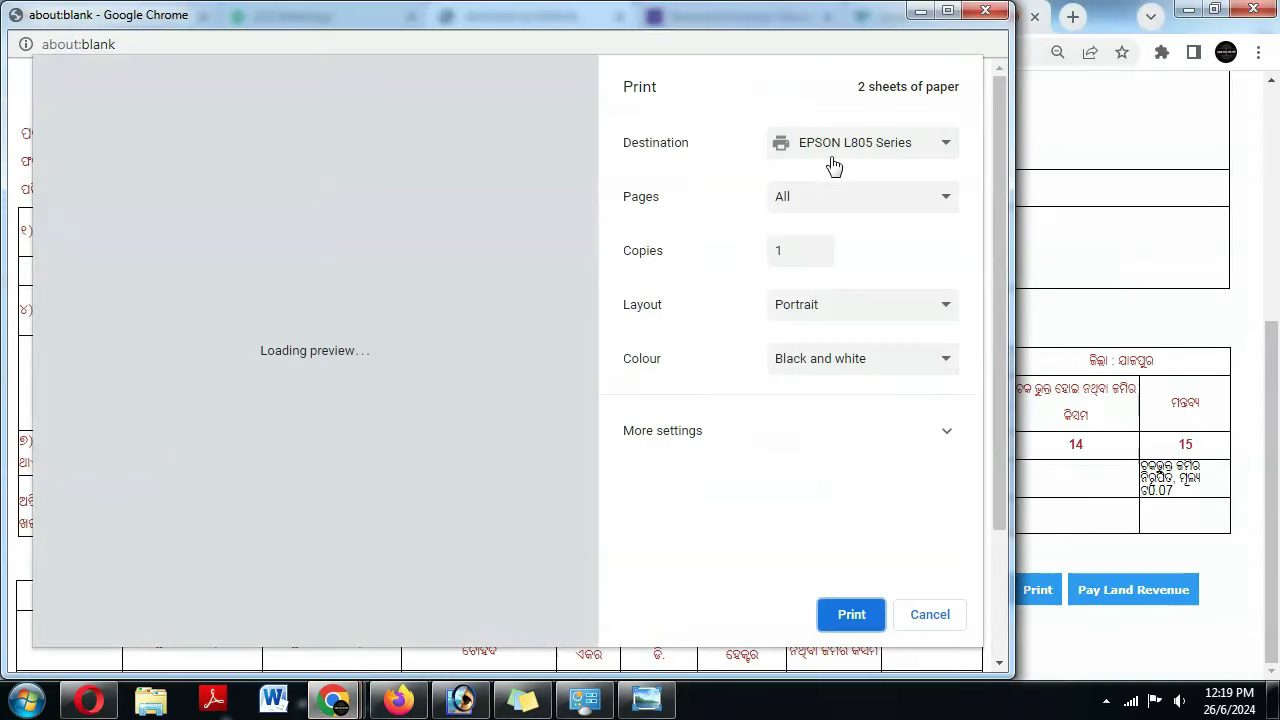
left_click(834, 148)
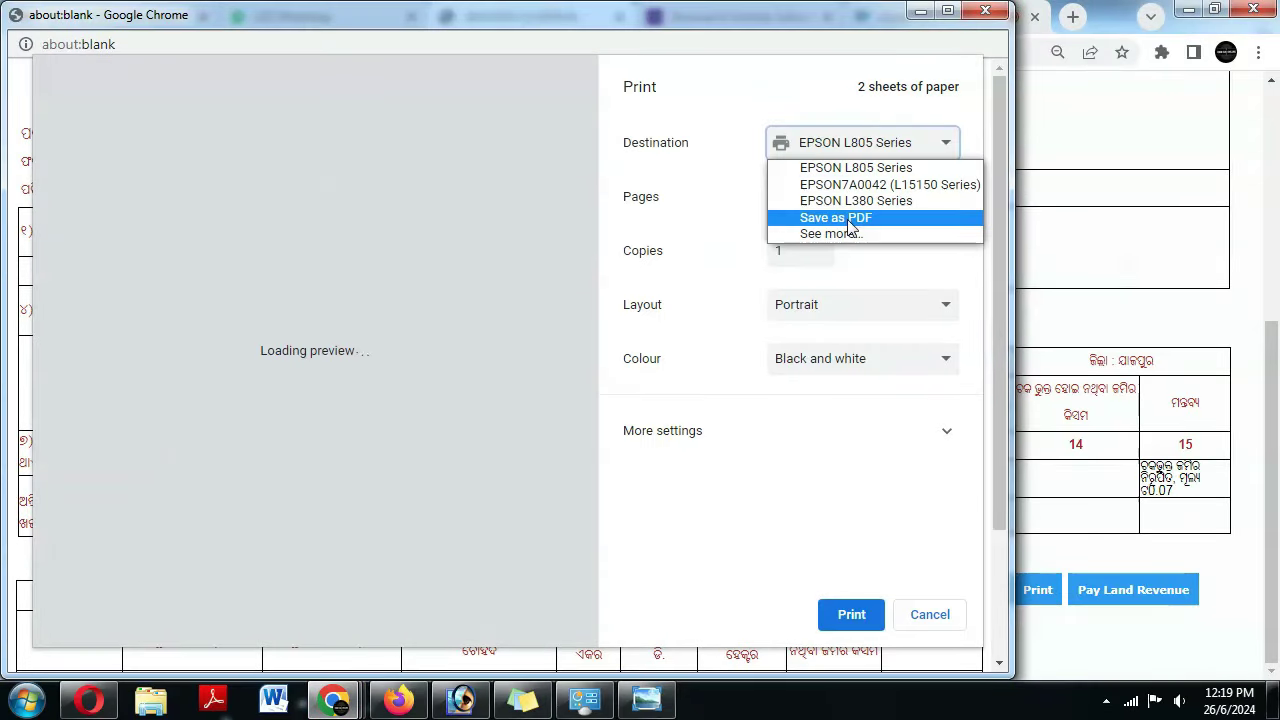
left_click(805, 215)
left_click(752, 348)
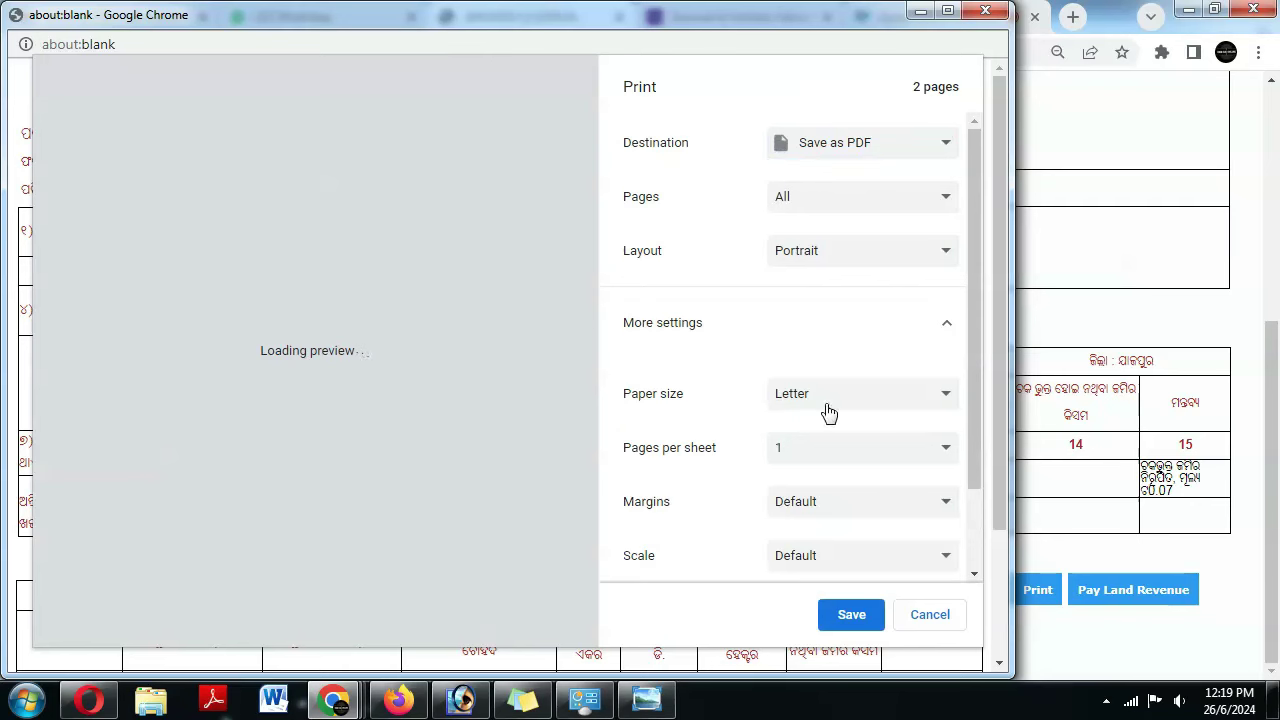
left_click(826, 400)
left_click(808, 535)
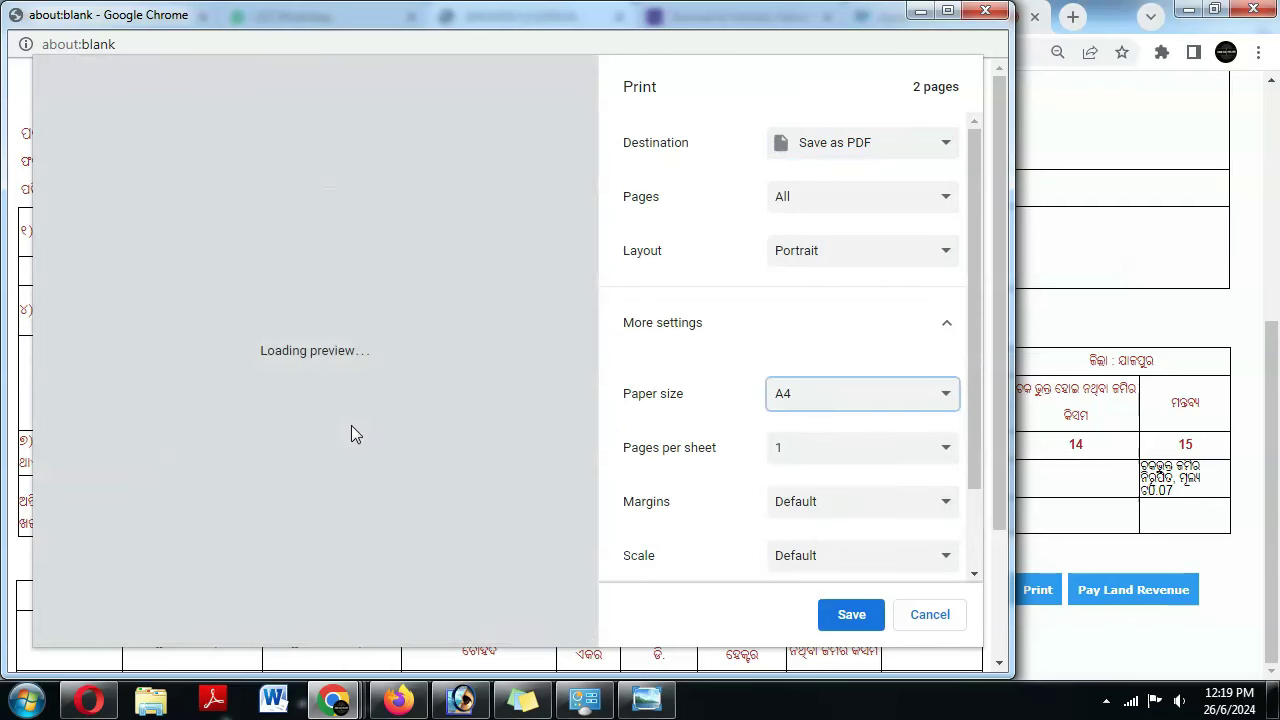
scroll(363, 451, "down", 10)
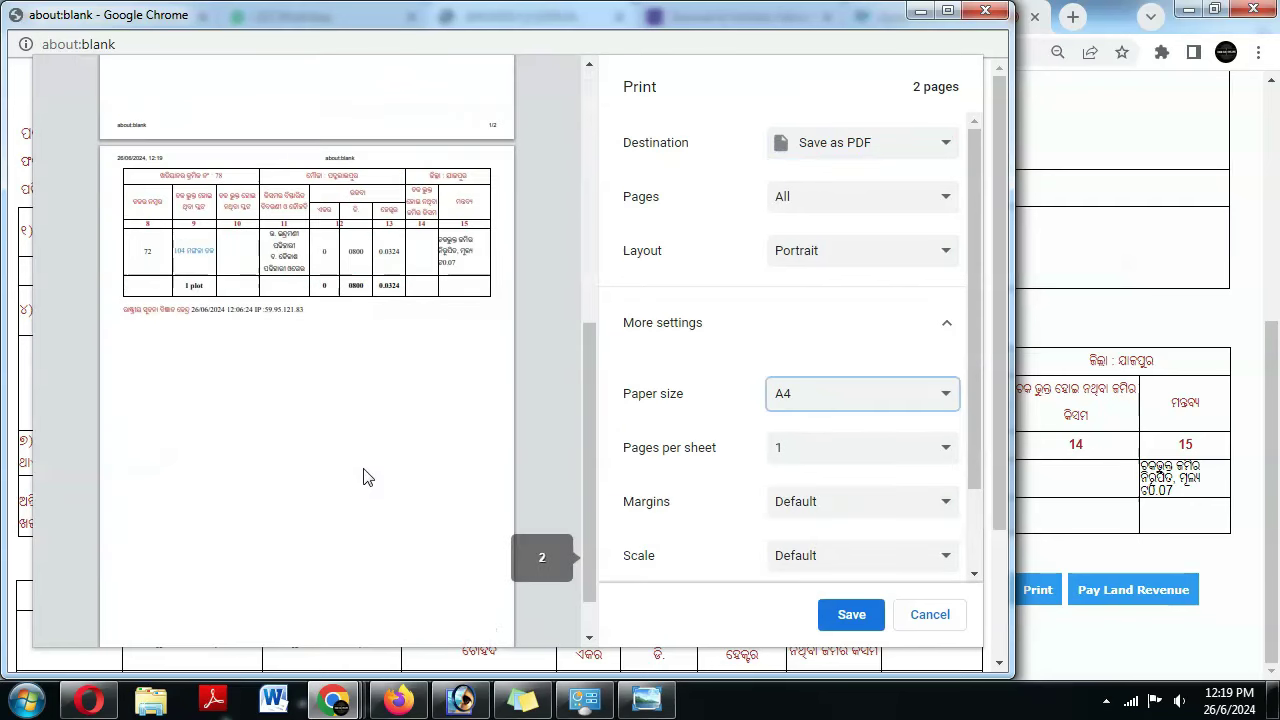
- Save the PDF as download from the Save As dialog
left_click(850, 612)
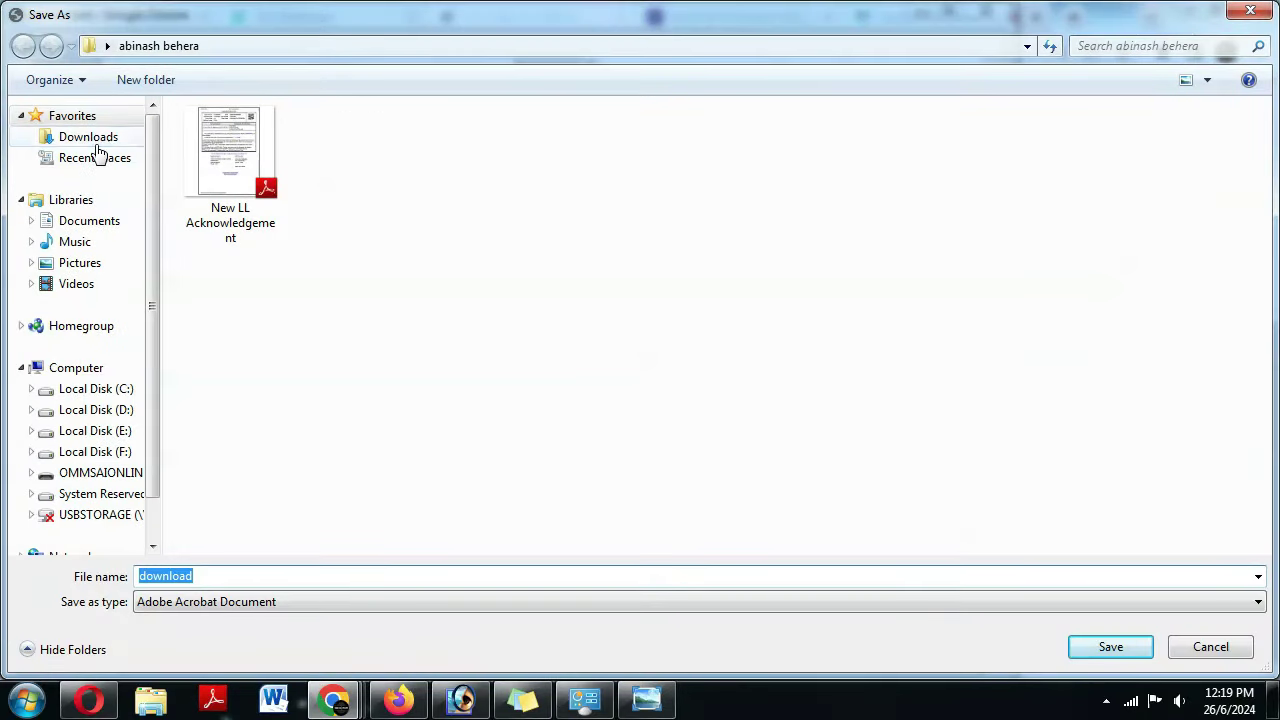
left_click(96, 138)
left_click(128, 46)
key("Escape")
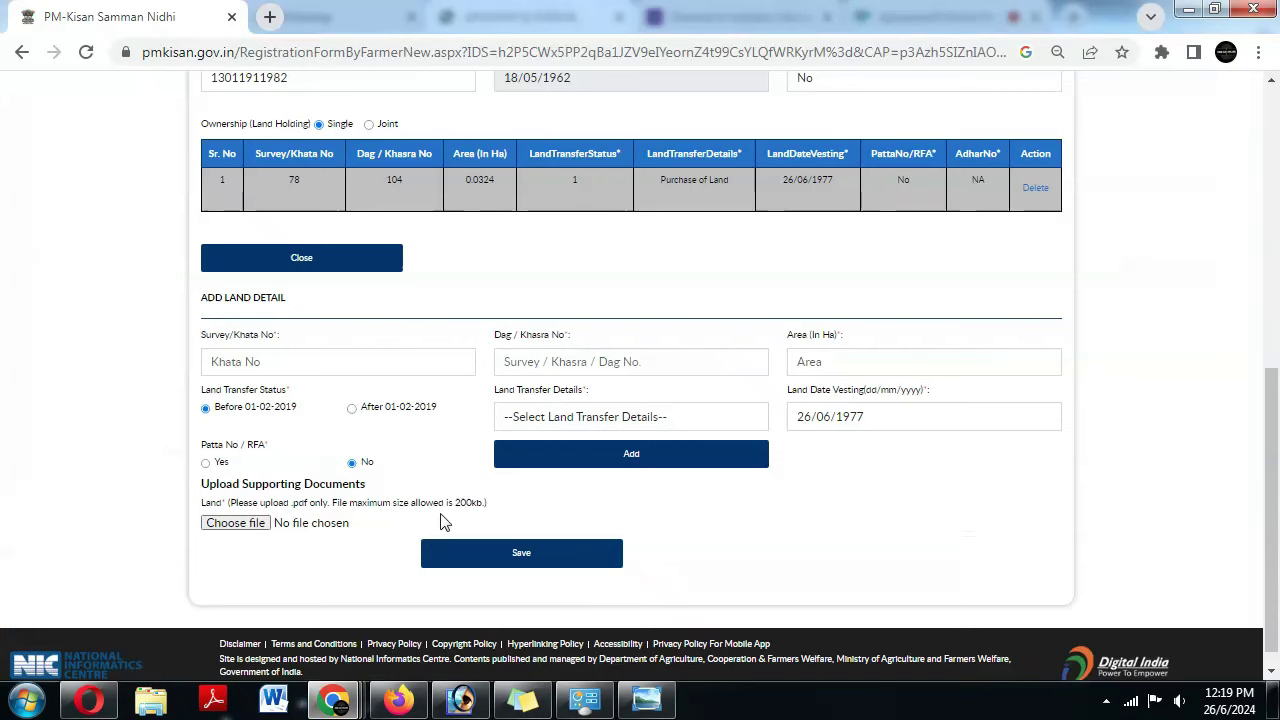
- Attach download.pdf from the Desktop as the land document and save the registration
left_click(208, 532)
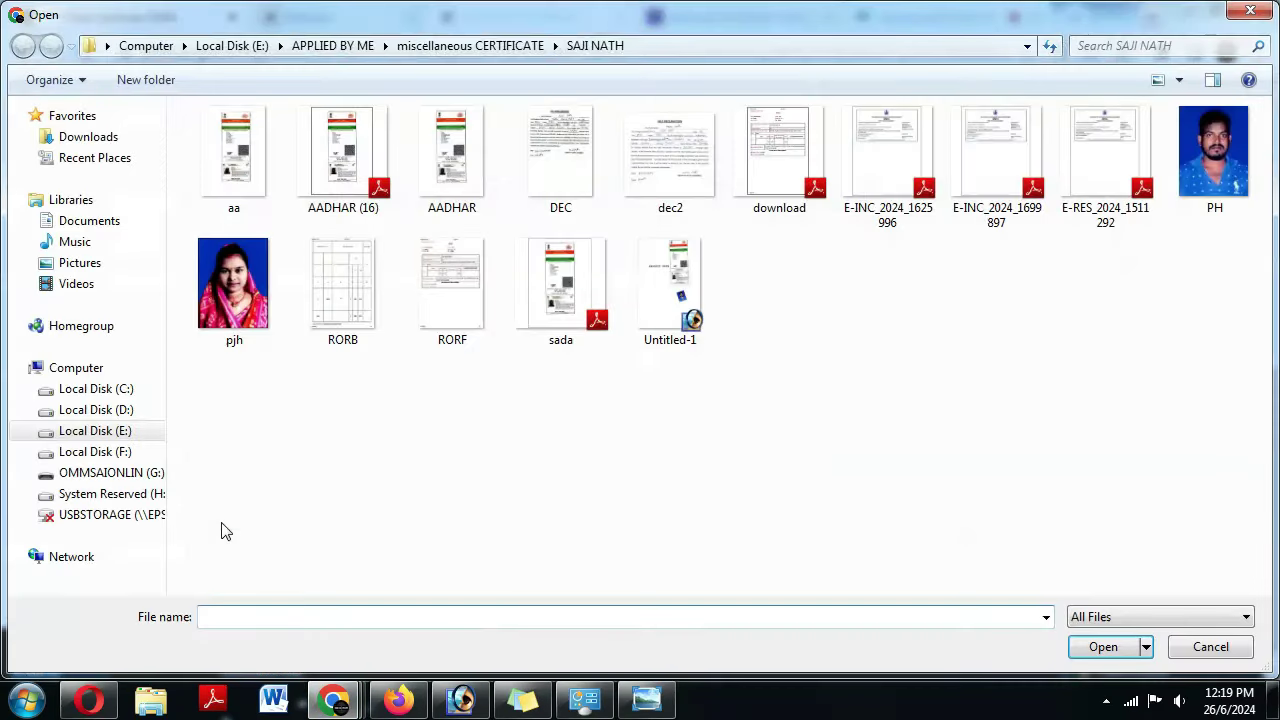
left_click(66, 137)
left_click(128, 46)
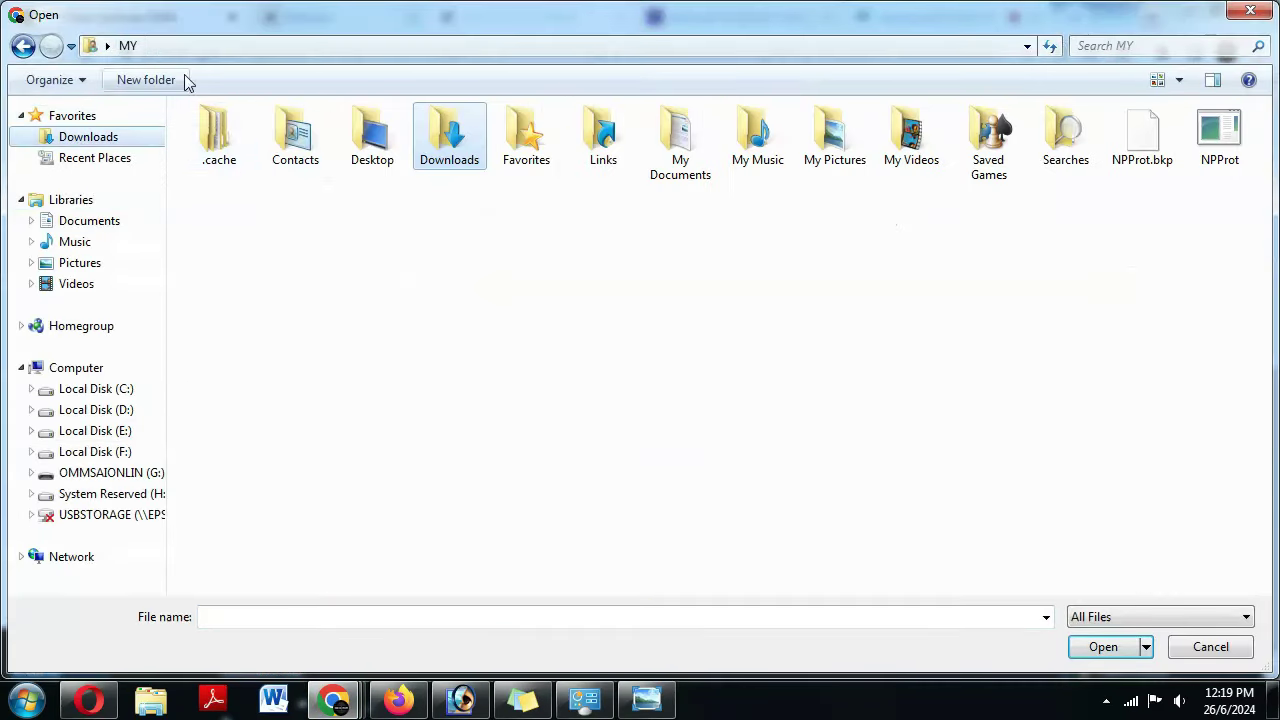
double_click(372, 135)
double_click(880, 215)
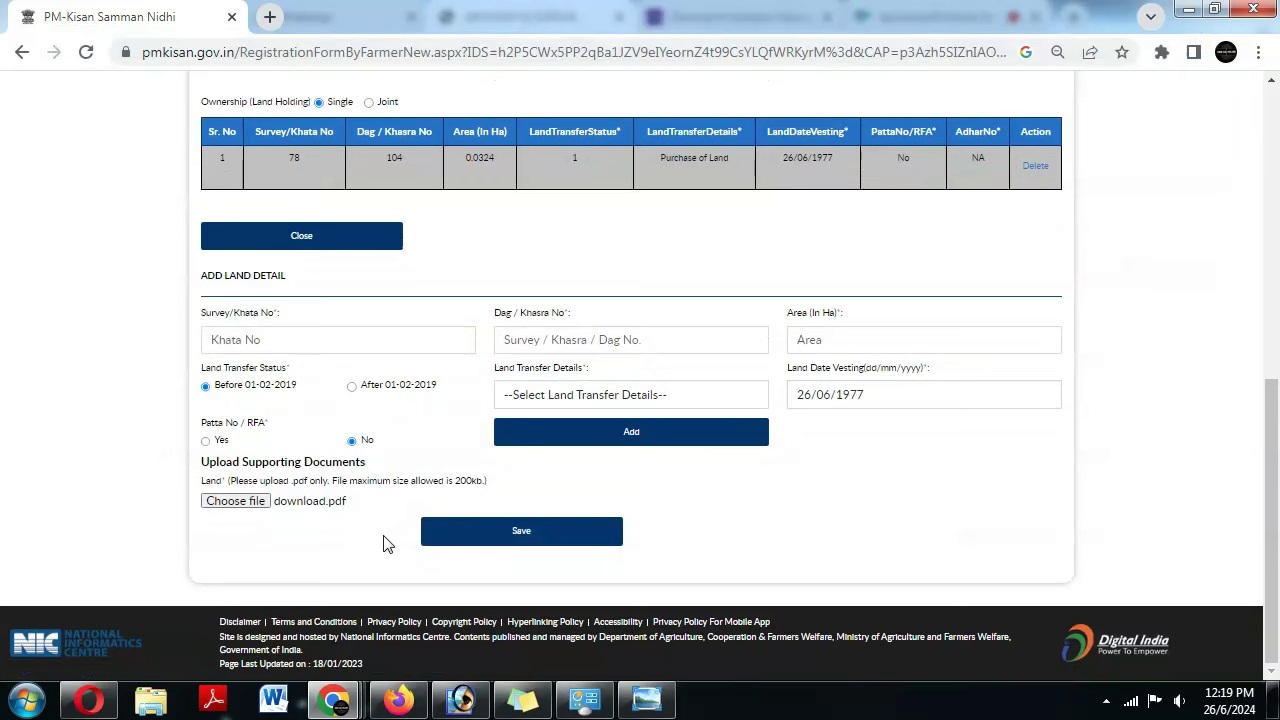
left_click(428, 540)
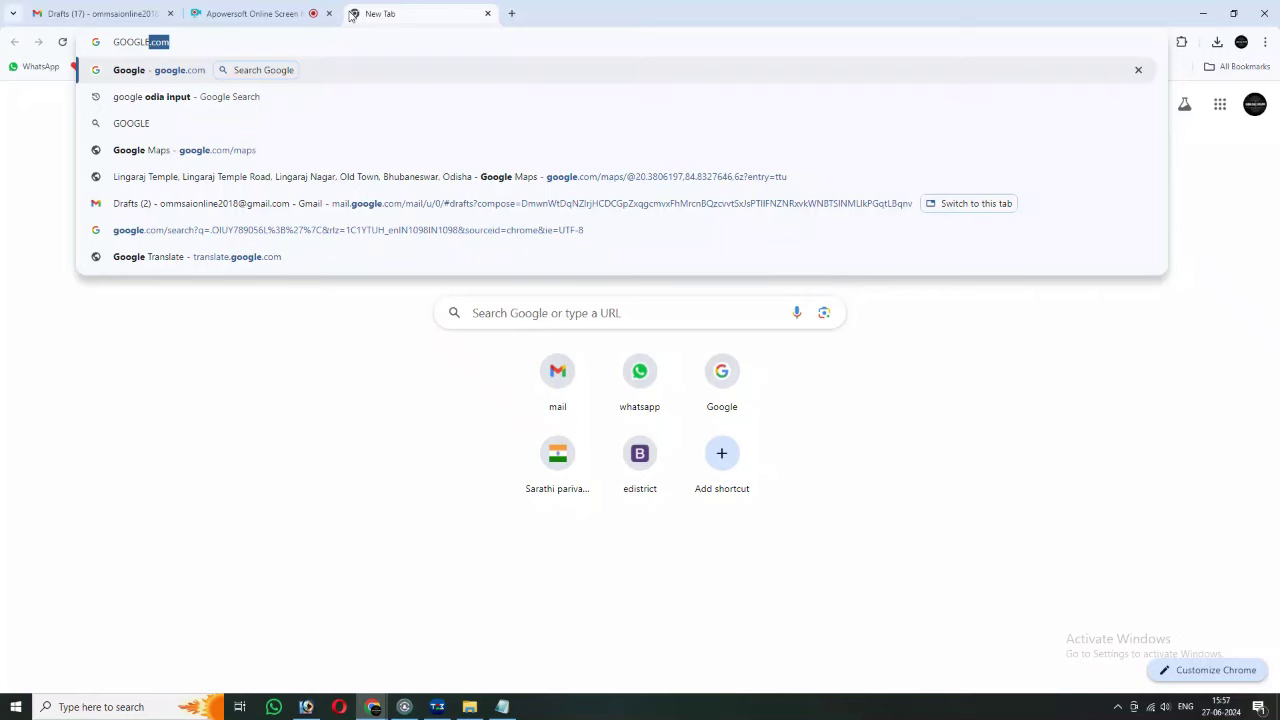
- Google 'pm kisan' and open the official PM-Kisan Samman Nidhi website from the results
key("Return")
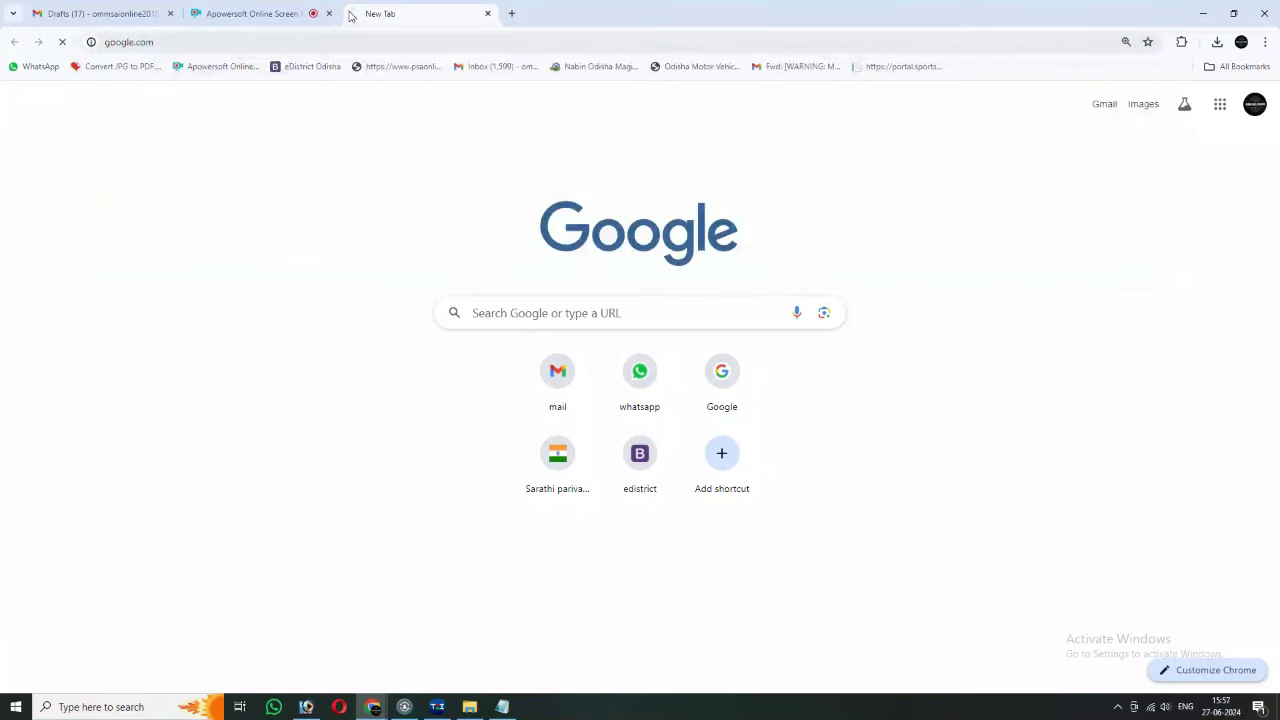
type("PM KISA")
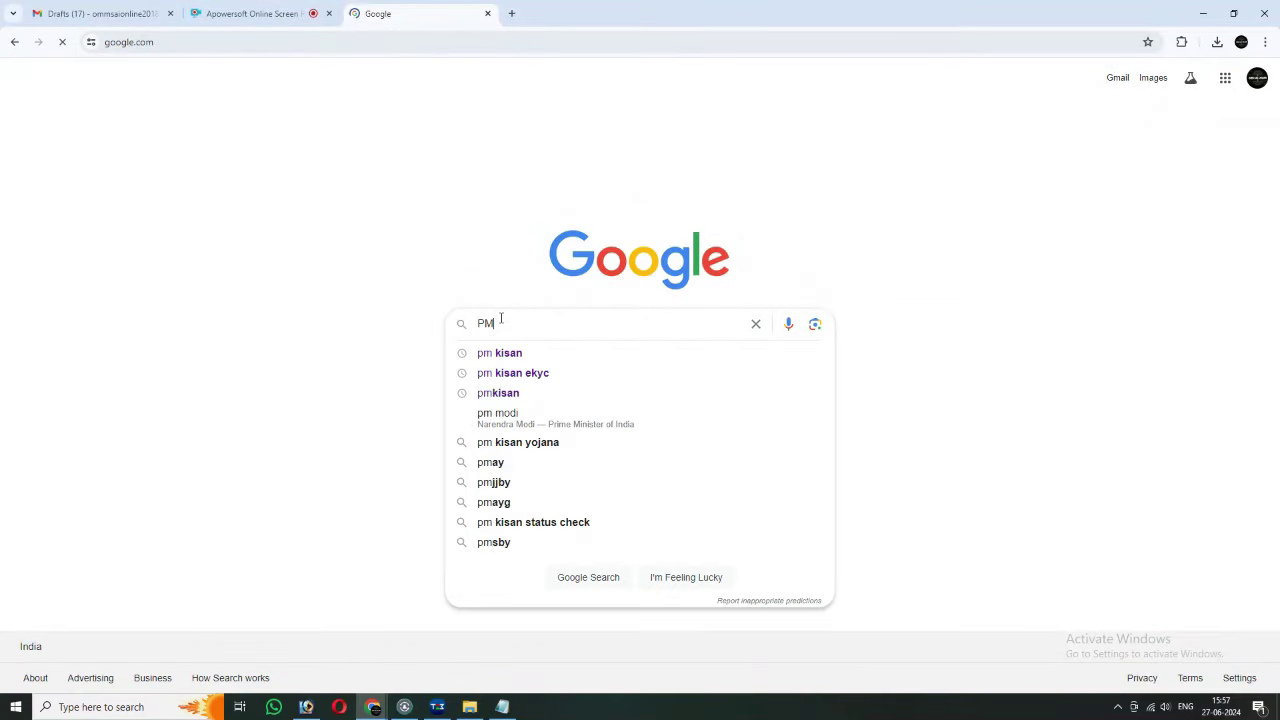
left_click(540, 355)
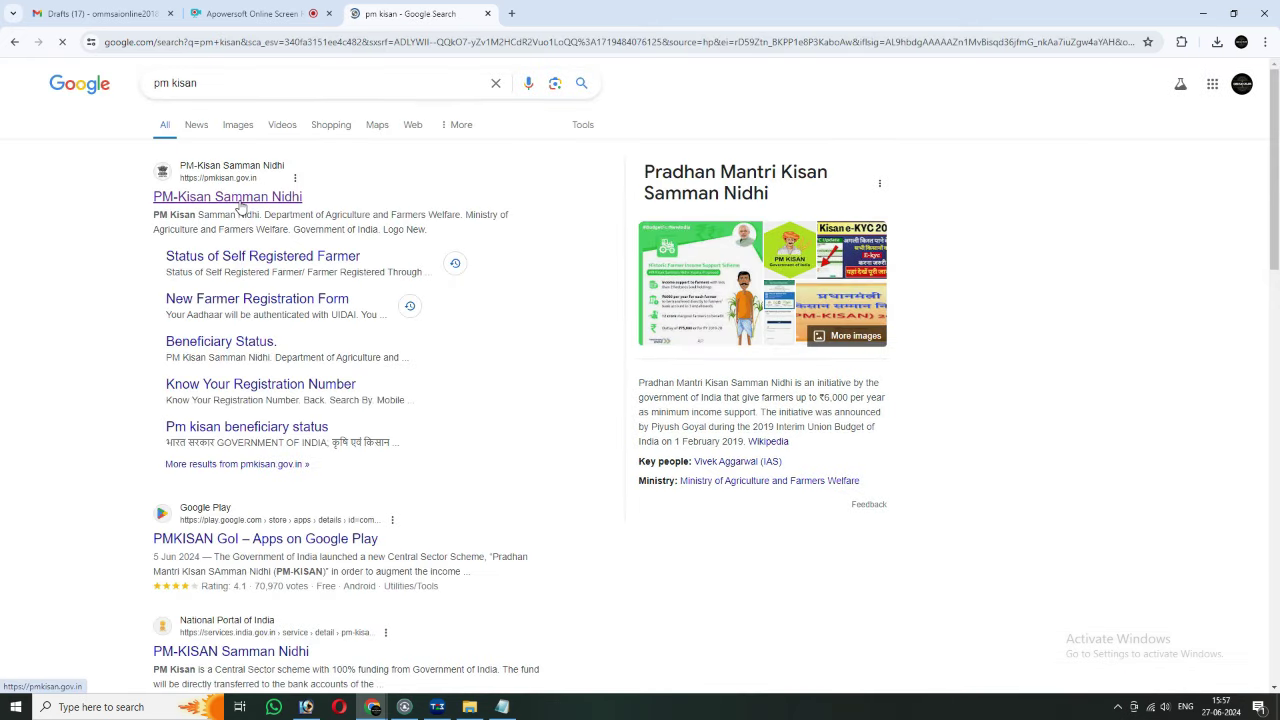
left_click(240, 205)
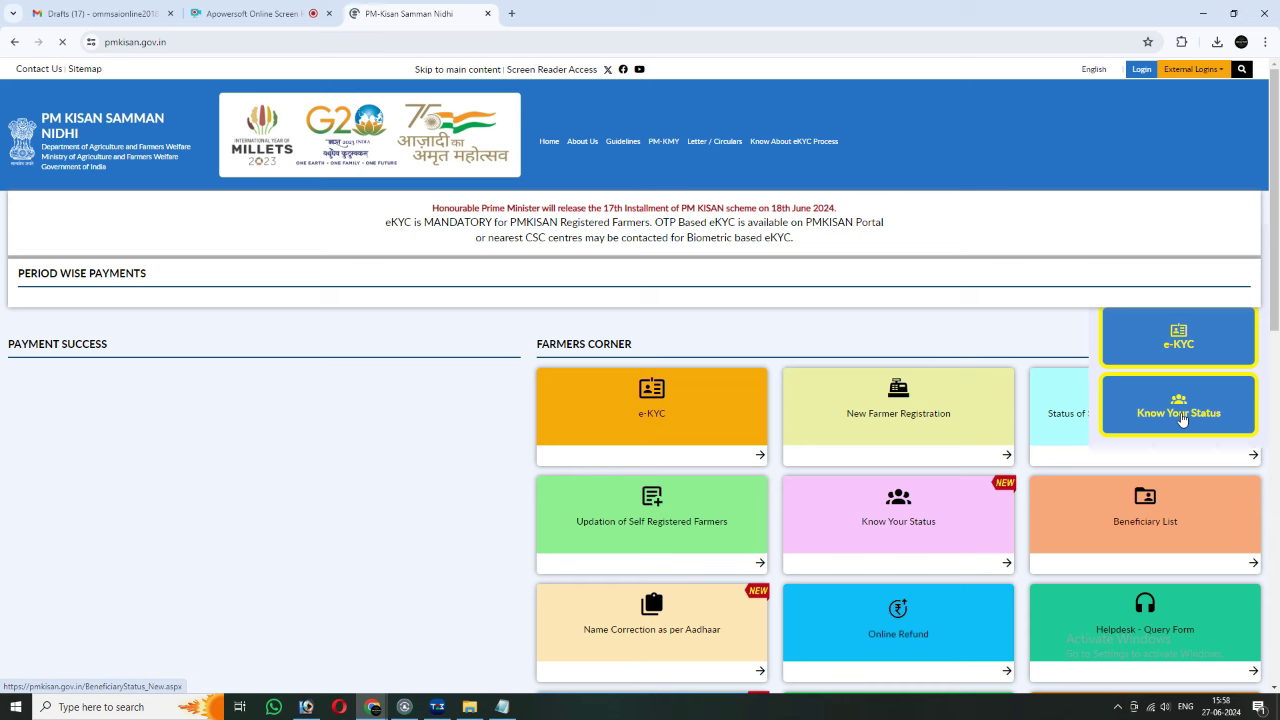
- Go to the Know Your Status page from the PM-Kisan homepage
left_click(1181, 419)
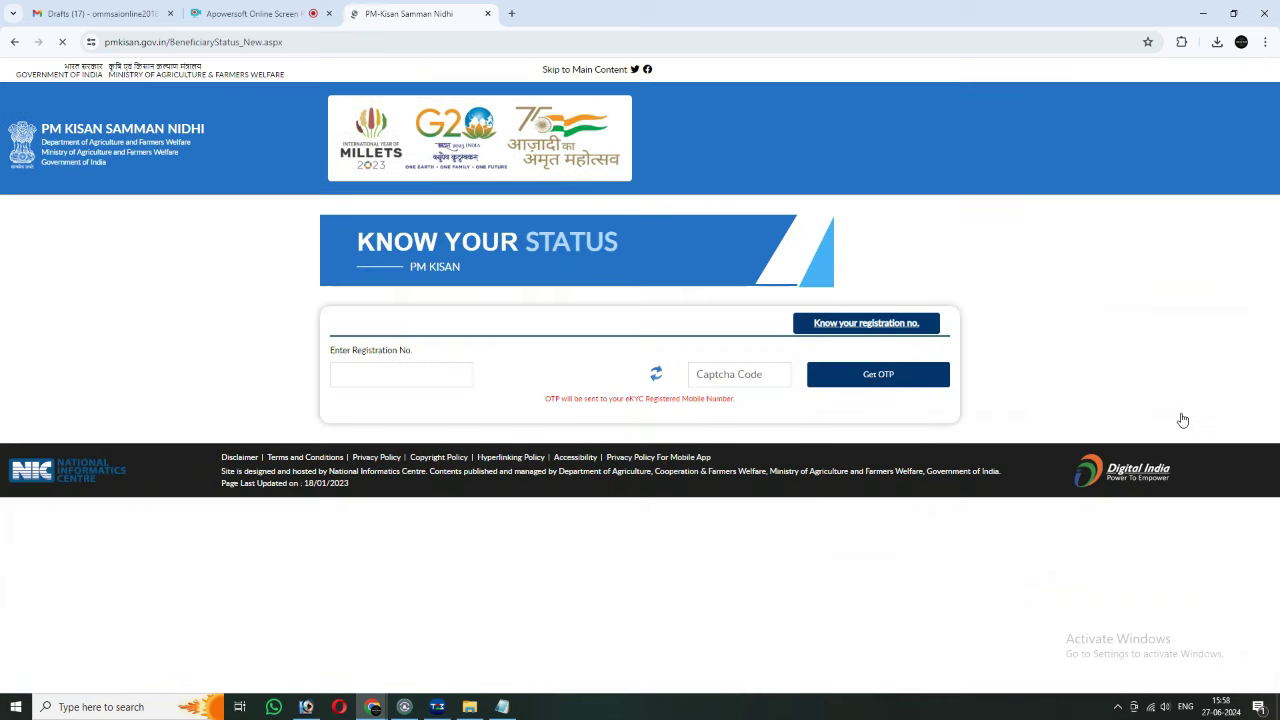